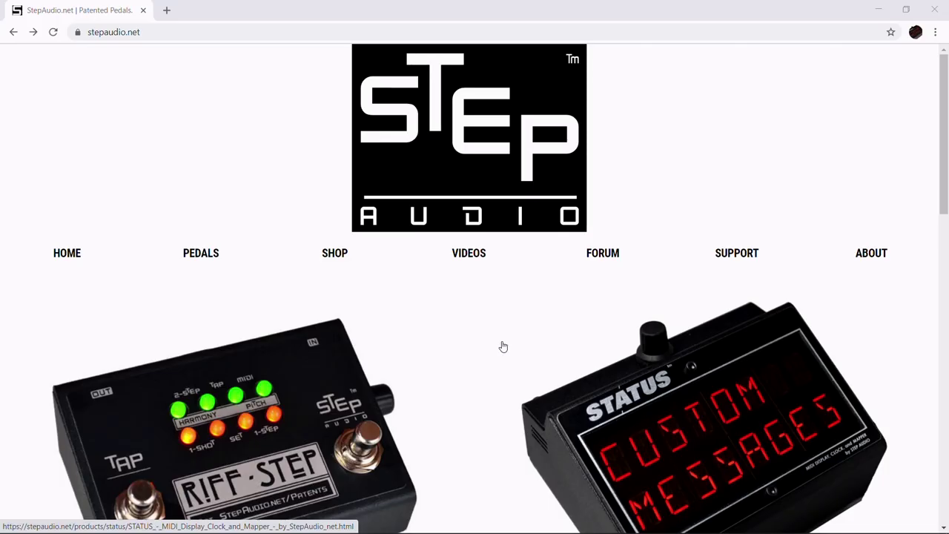
Go to the Pilot Wave Quick Start page from StepAudio Support
{"action": "left_click", "coordinate": [730, 259]}
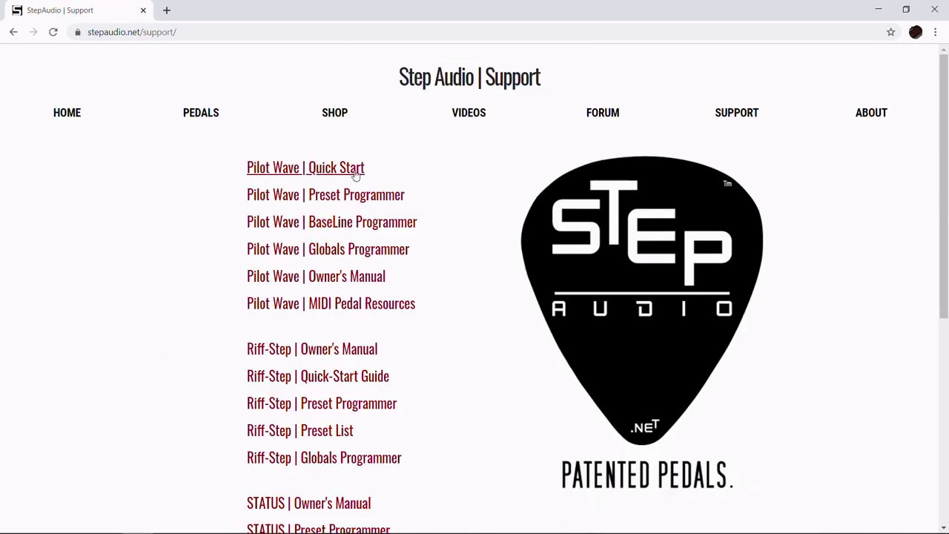
{"action": "left_click", "coordinate": [342, 168]}
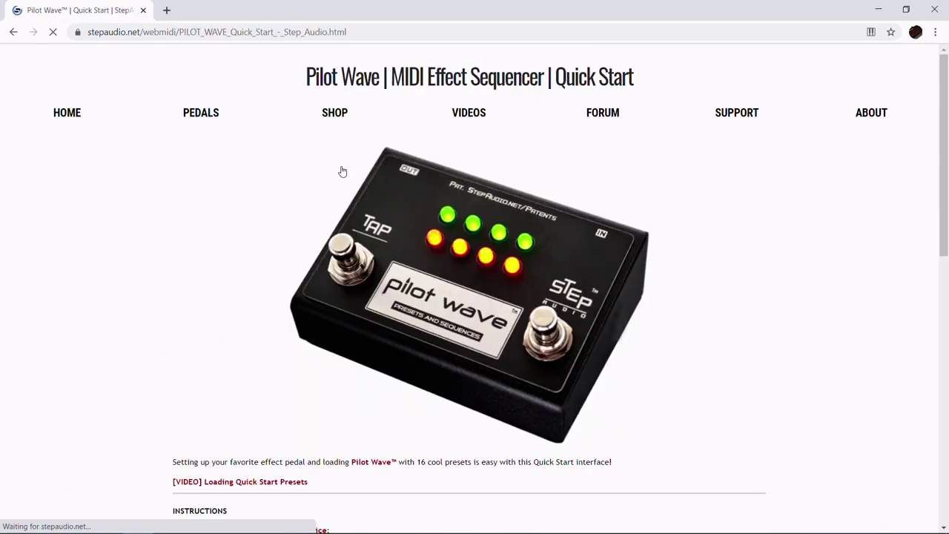
{"action": "scroll", "coordinate": [213, 234], "scroll_direction": "down", "scroll_amount": 8}
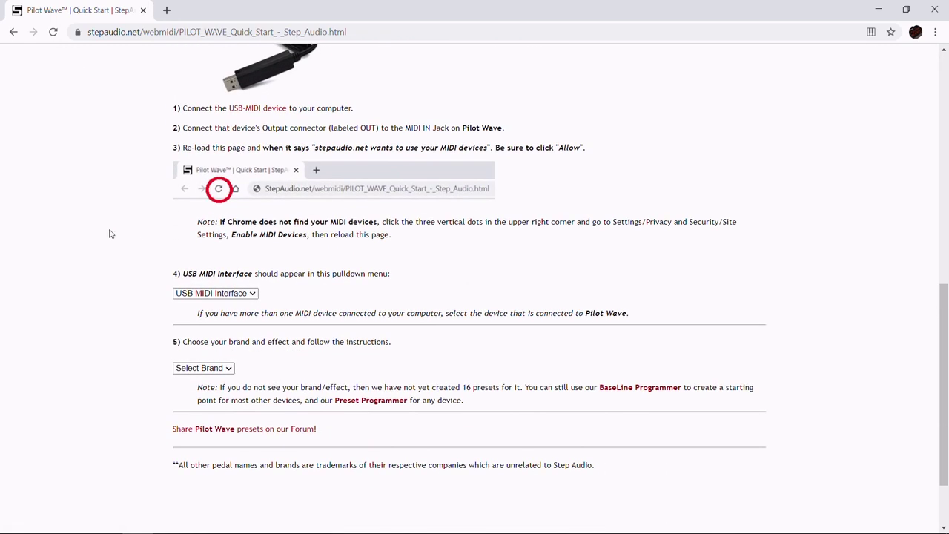
{"action": "scroll", "coordinate": [109, 233], "scroll_direction": "down", "scroll_amount": 2}
Select Eventide as the brand and the H9 as the pedal
{"action": "left_click", "coordinate": [198, 277]}
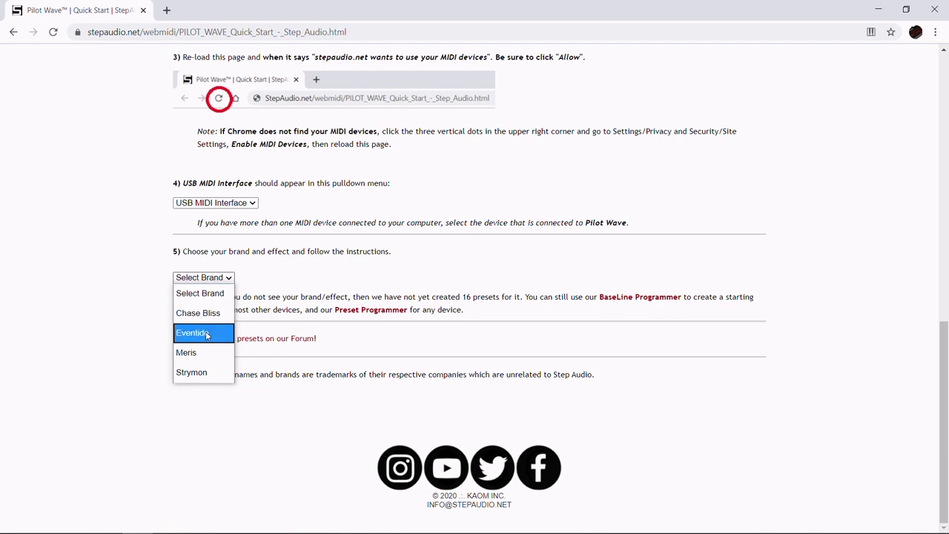
{"action": "left_click", "coordinate": [194, 332]}
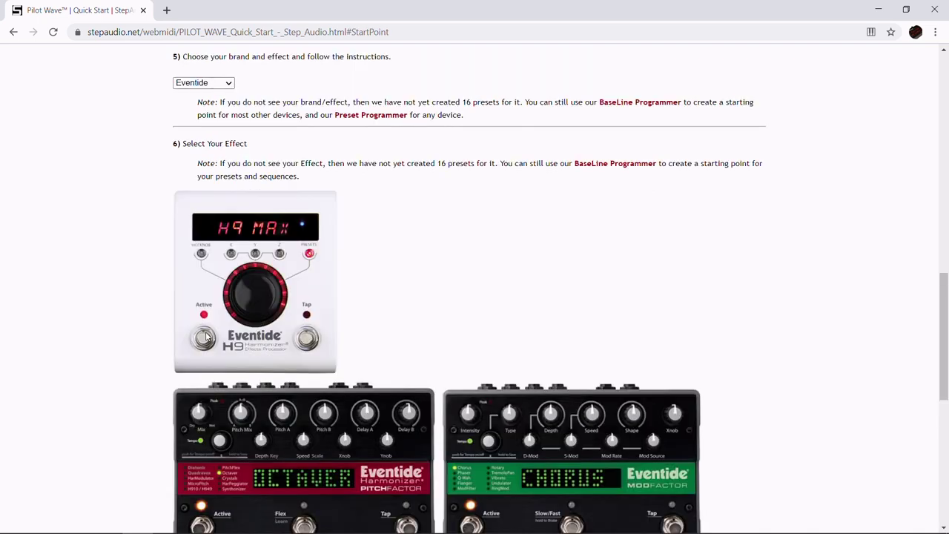
{"action": "scroll", "coordinate": [84, 272], "scroll_direction": "down", "scroll_amount": 2}
{"action": "scroll", "coordinate": [84, 272], "scroll_direction": "down", "scroll_amount": 1}
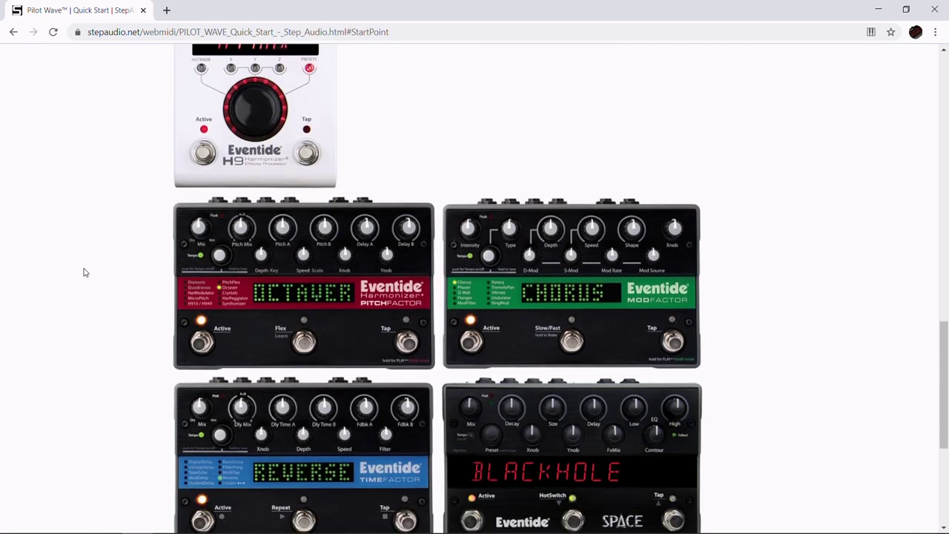
{"action": "scroll", "coordinate": [84, 272], "scroll_direction": "up", "scroll_amount": 2}
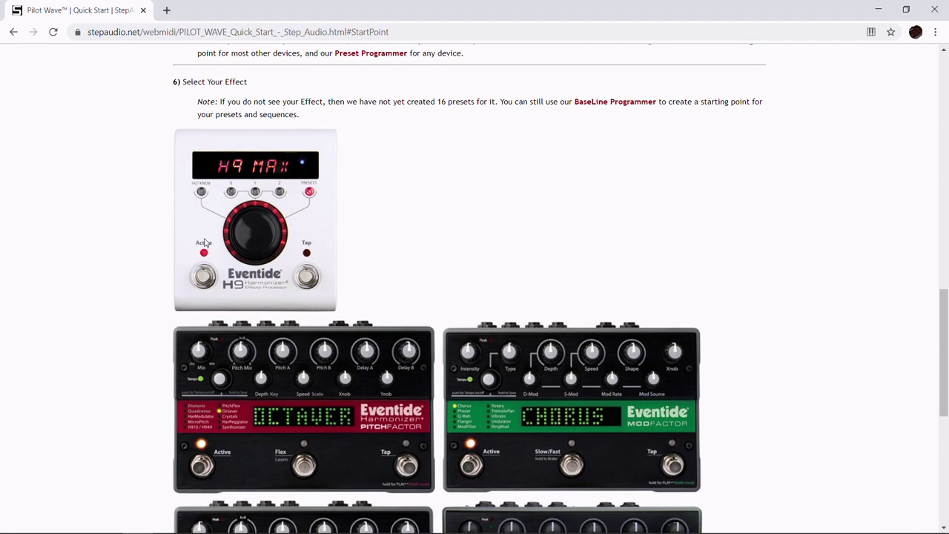
{"action": "left_click", "coordinate": [249, 230]}
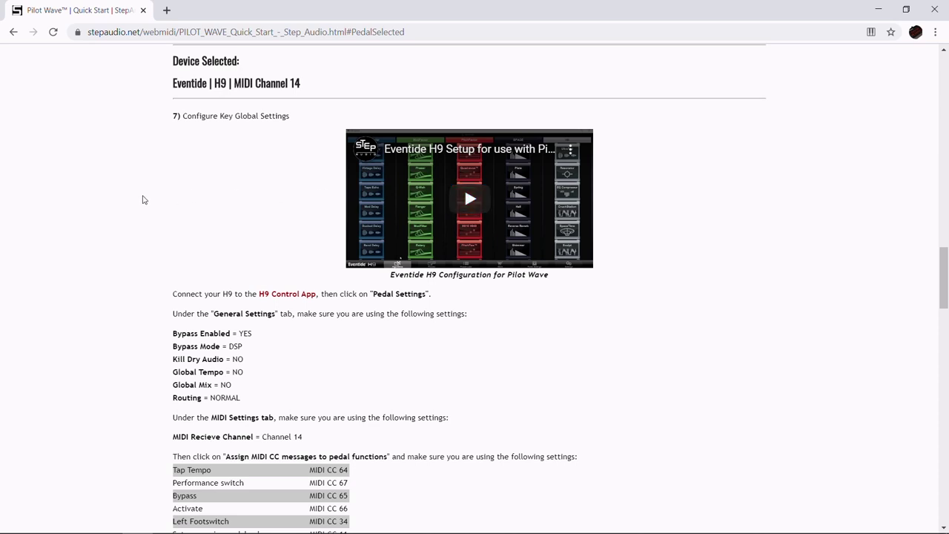
Scroll past the MIDI CC settings to the step 9 H9 preset table
{"action": "scroll", "coordinate": [144, 201], "scroll_direction": "down", "scroll_amount": 3}
{"action": "scroll", "coordinate": [144, 201], "scroll_direction": "down", "scroll_amount": 2}
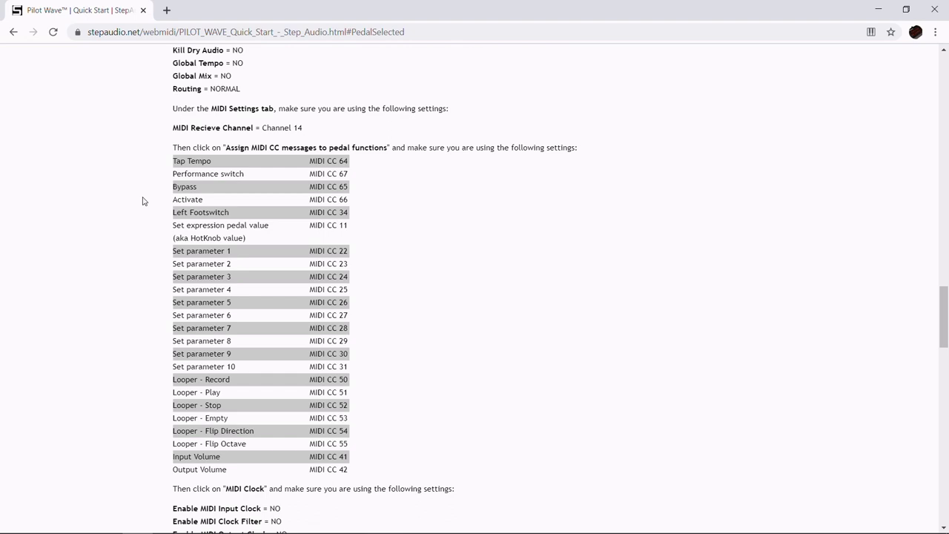
{"action": "scroll", "coordinate": [144, 200], "scroll_direction": "down", "scroll_amount": 5}
{"action": "scroll", "coordinate": [144, 201], "scroll_direction": "down", "scroll_amount": 2}
{"action": "scroll", "coordinate": [144, 201], "scroll_direction": "down", "scroll_amount": 5}
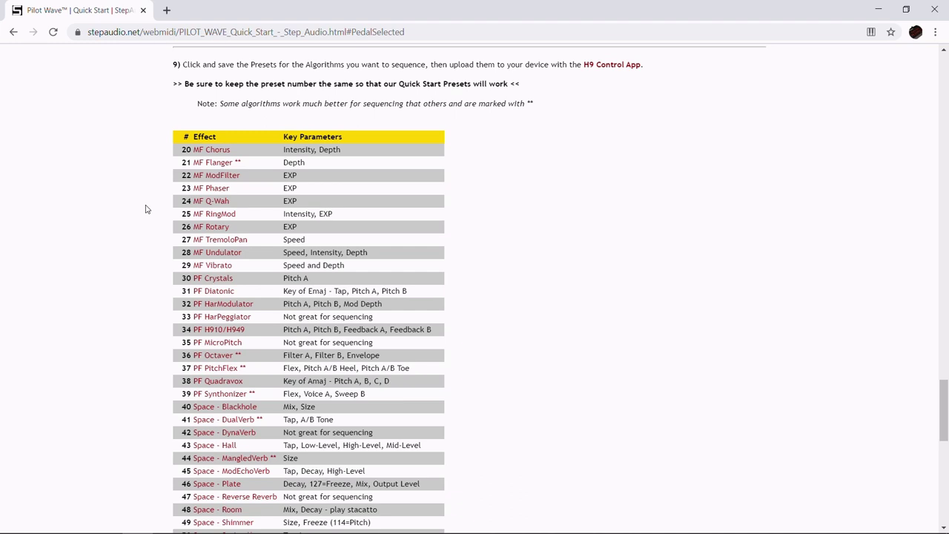
Download the 37 PF PitchFlex preset and confirm PW_37_PF_PITCHFL.tide is in Downloads
{"action": "left_click", "coordinate": [220, 370]}
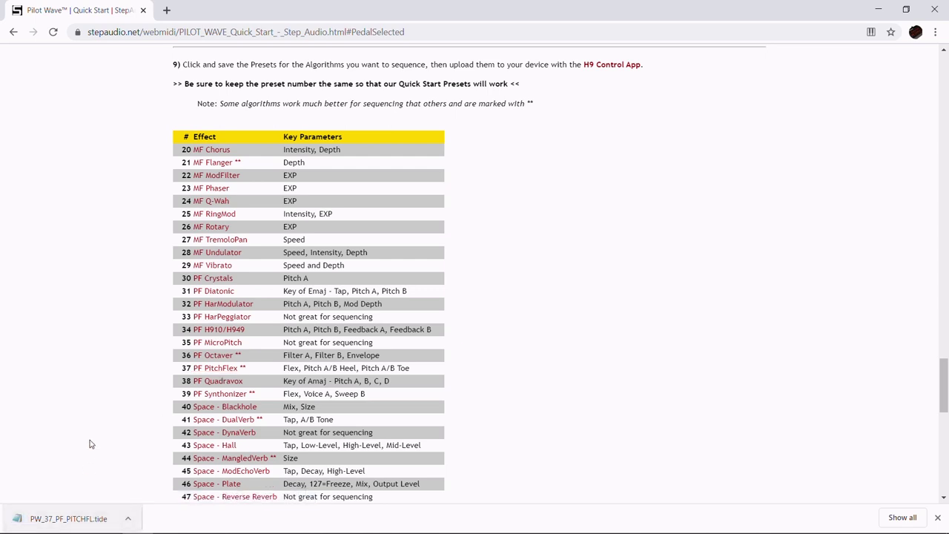
{"action": "key", "text": "alt+Tab"}
{"action": "key", "text": "alt+Tab"}
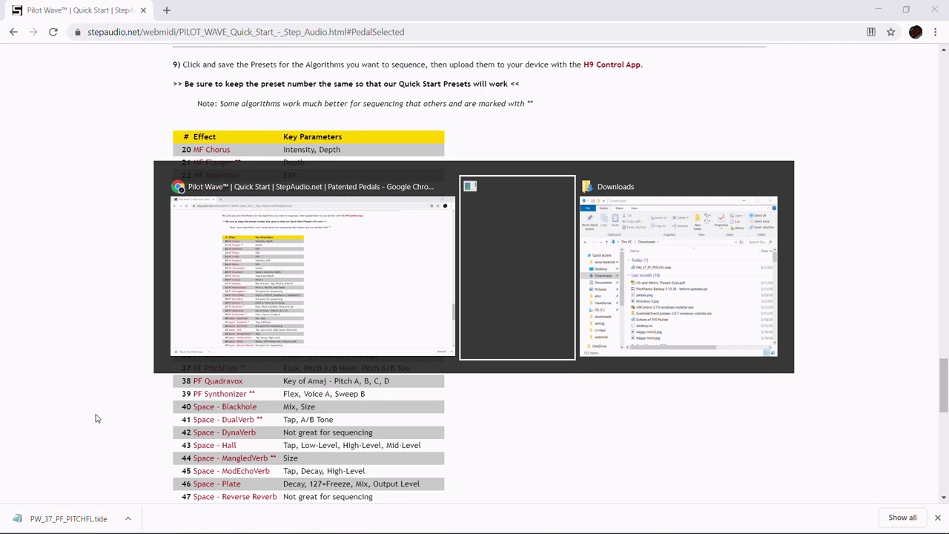
{"action": "left_click", "coordinate": [311, 203]}
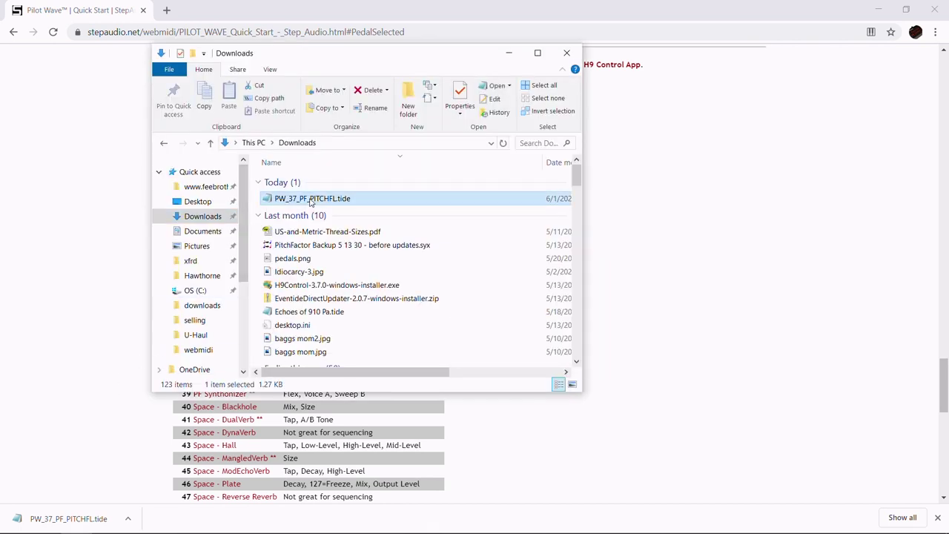
{"action": "left_click", "coordinate": [62, 170]}
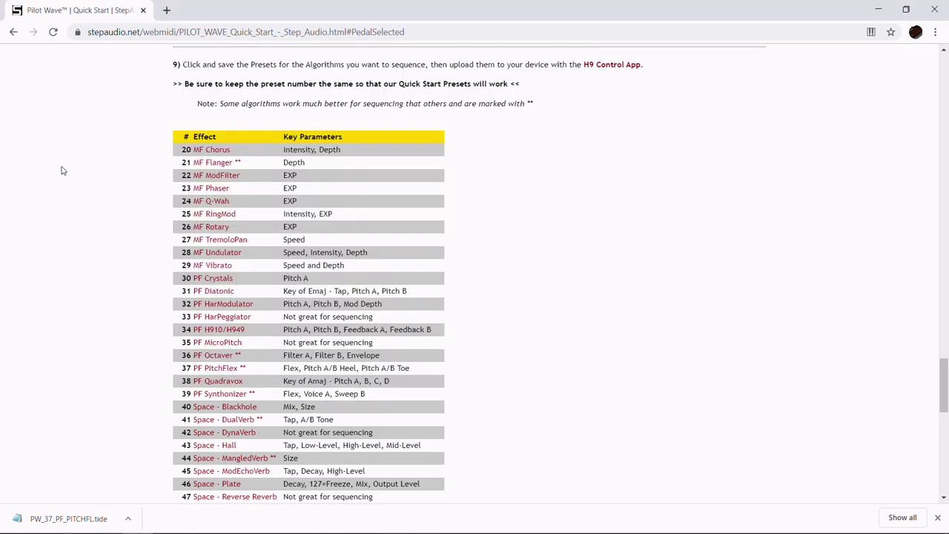
{"action": "key", "text": "alt+Tab"}
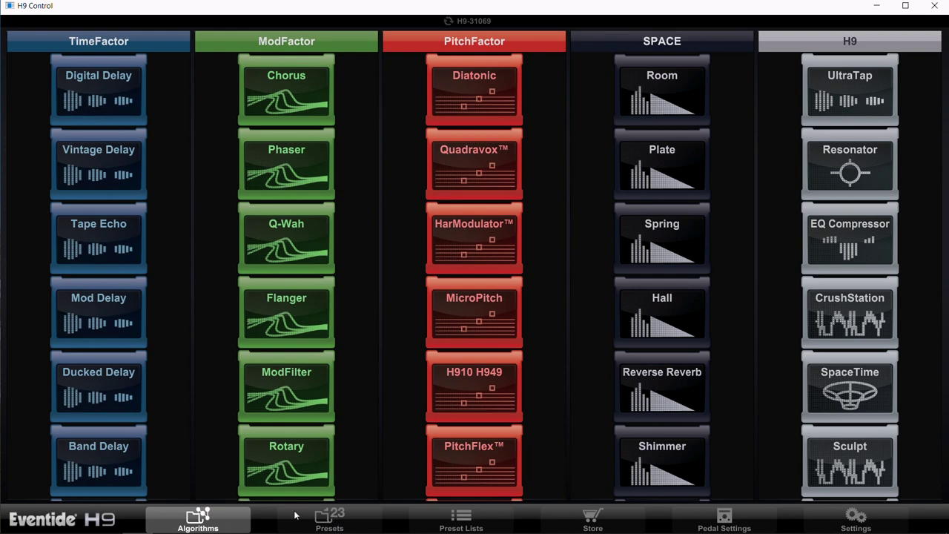
Import PW_37_PF_PITCHFL.tide into H9 Control as a PitchFlex preset
{"action": "left_click", "coordinate": [473, 454]}
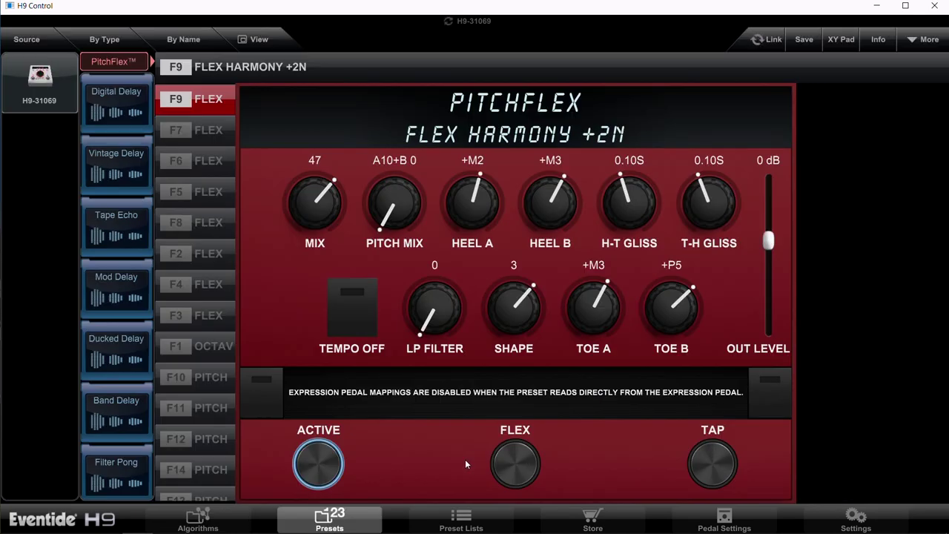
{"action": "left_click", "coordinate": [926, 41]}
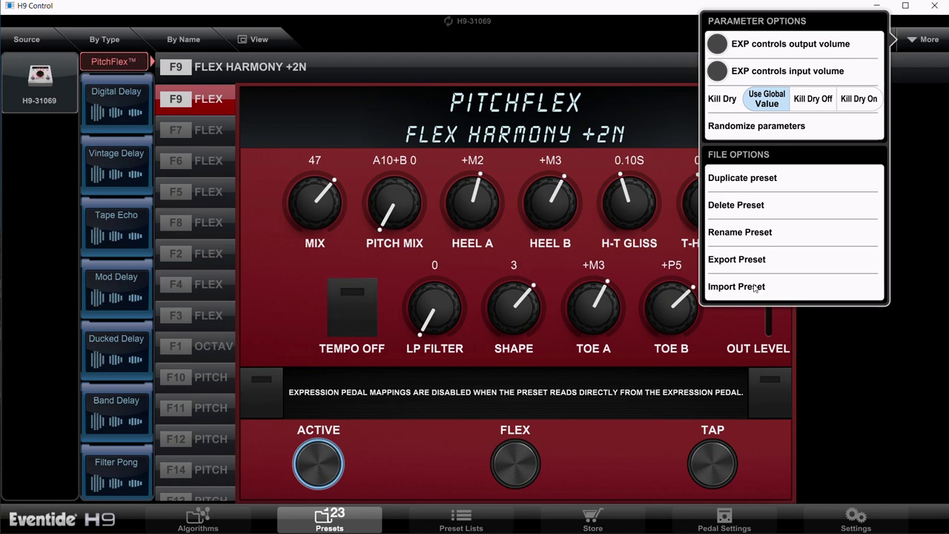
{"action": "left_click", "coordinate": [753, 287]}
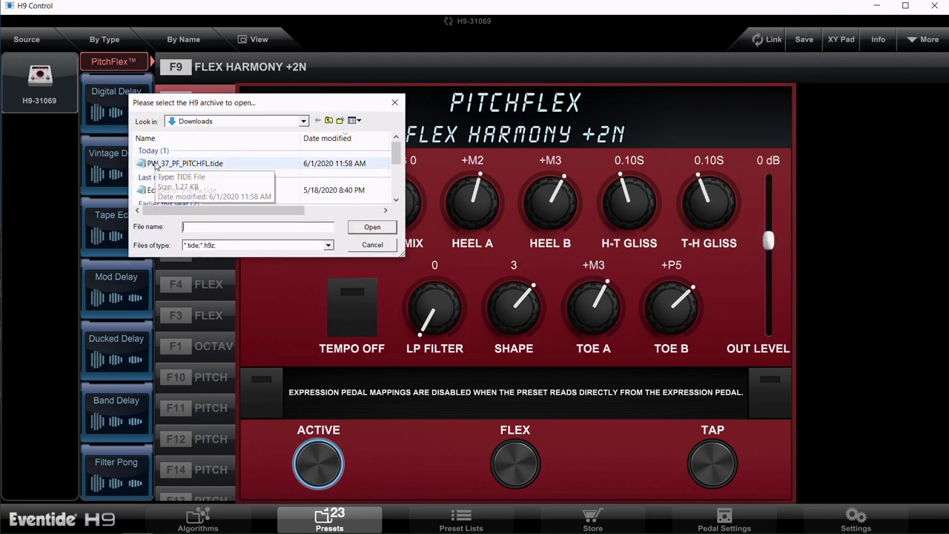
{"action": "left_click", "coordinate": [156, 164]}
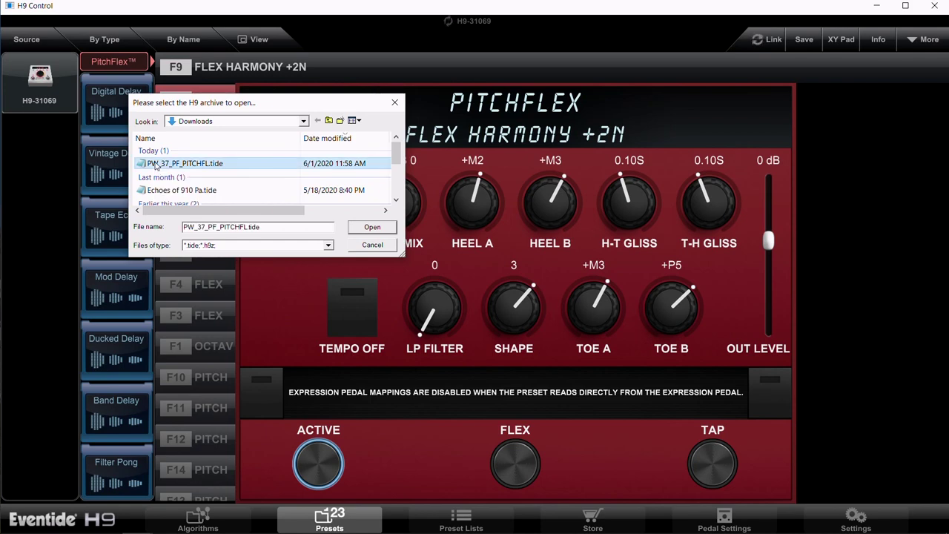
{"action": "left_click", "coordinate": [373, 229]}
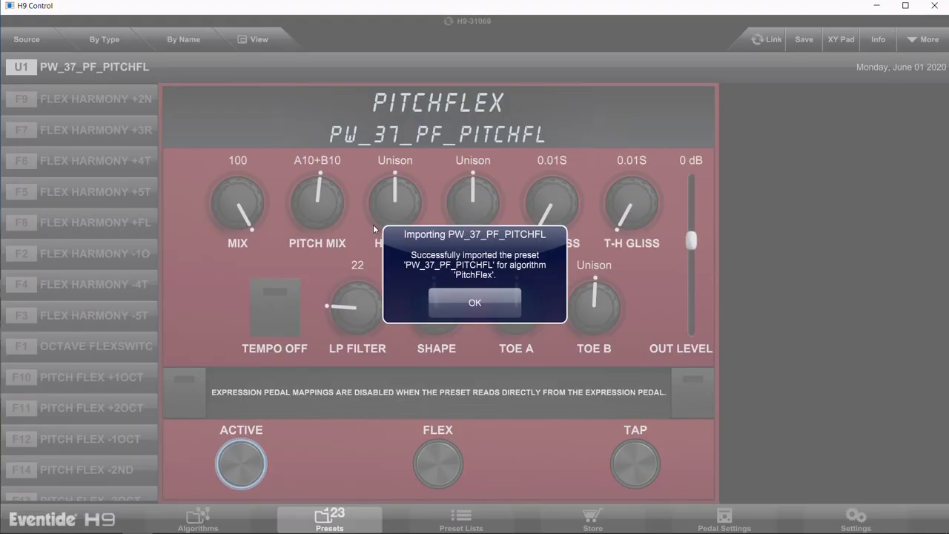
{"action": "left_click", "coordinate": [490, 302]}
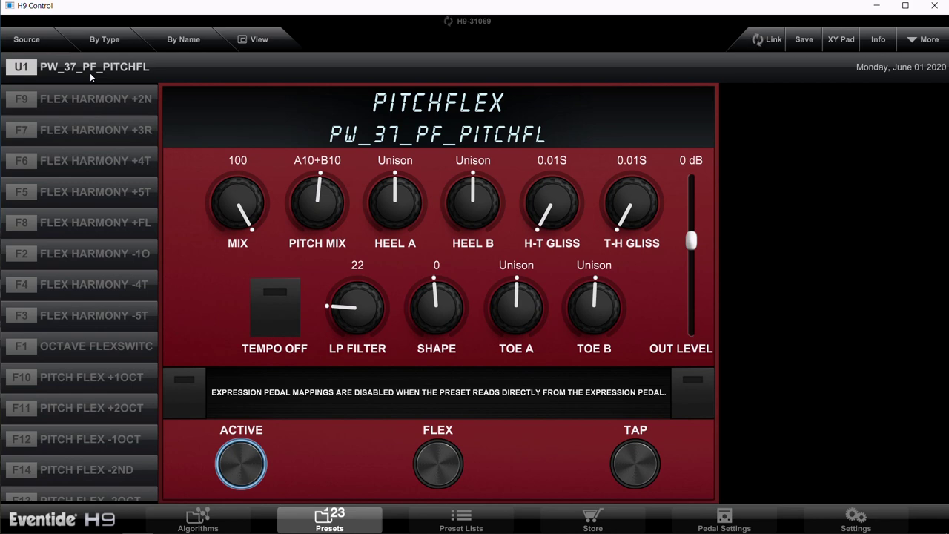
{"action": "left_click", "coordinate": [461, 521]}
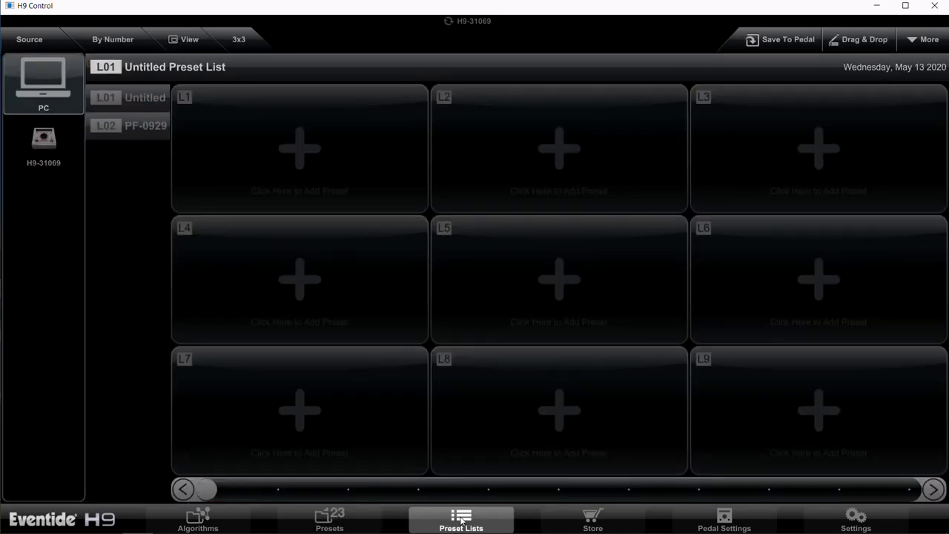
Open the pedal's L37 slot, currently 70S GUITAR CHORU, for editing
{"action": "left_click", "coordinate": [45, 142]}
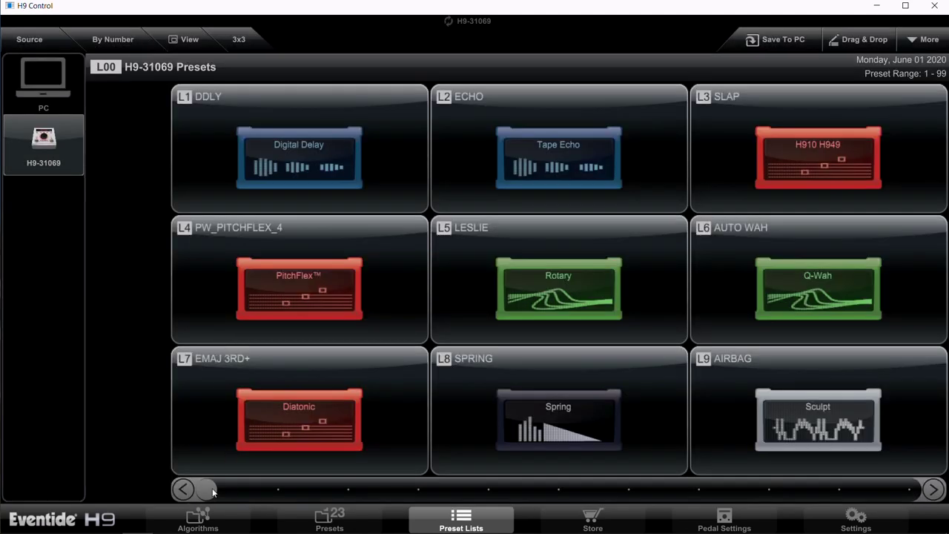
{"action": "left_click_drag", "start_coordinate": [213, 492], "coordinate": [476, 494]}
{"action": "left_click", "coordinate": [258, 103]}
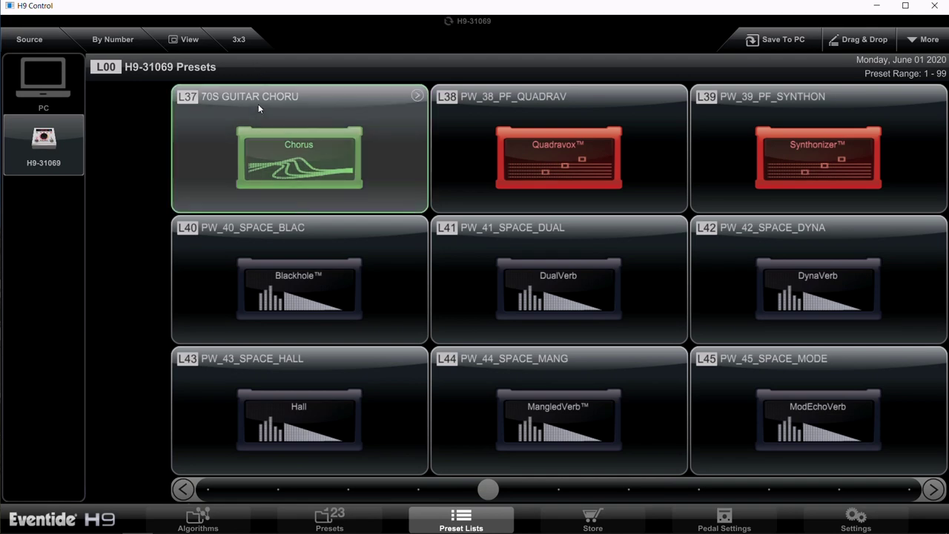
{"action": "left_click", "coordinate": [257, 104]}
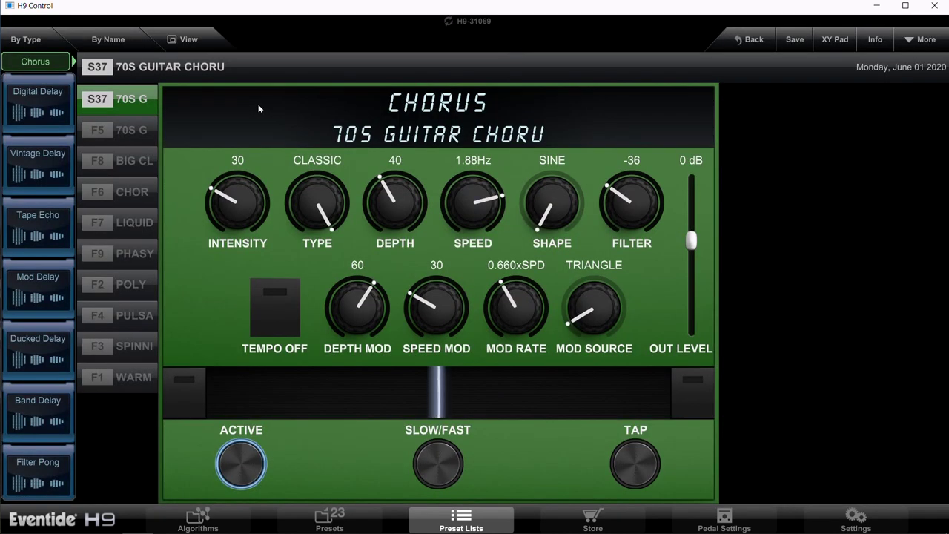
Load the imported PW_37_PF_PITCHFL PitchFlex preset and save it to slot L37
{"action": "scroll", "coordinate": [57, 196], "scroll_direction": "down", "scroll_amount": 15}
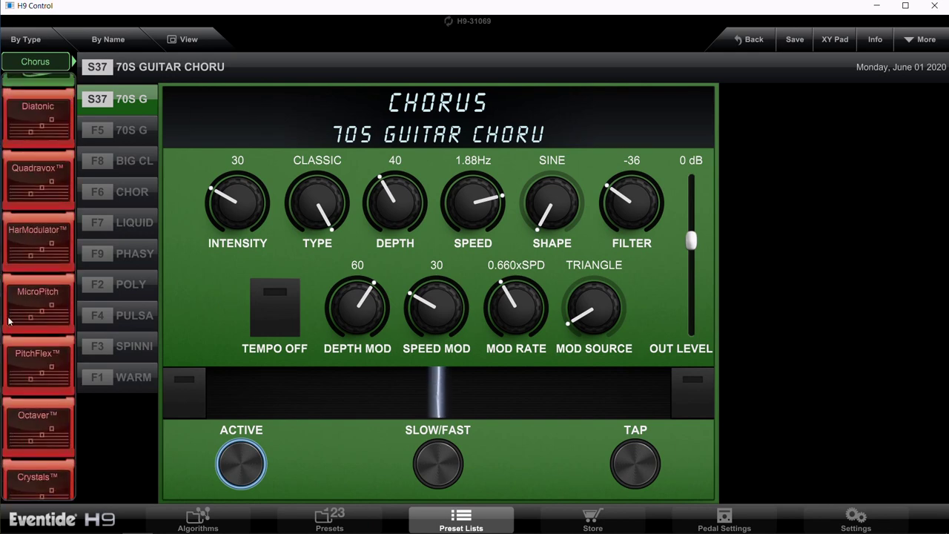
{"action": "left_click", "coordinate": [31, 366]}
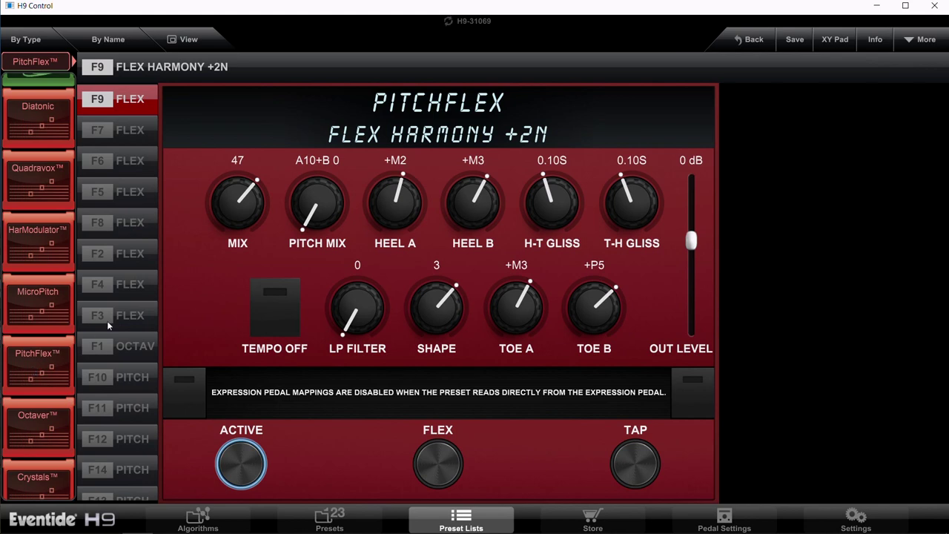
{"action": "scroll", "coordinate": [123, 318], "scroll_direction": "down", "scroll_amount": 3}
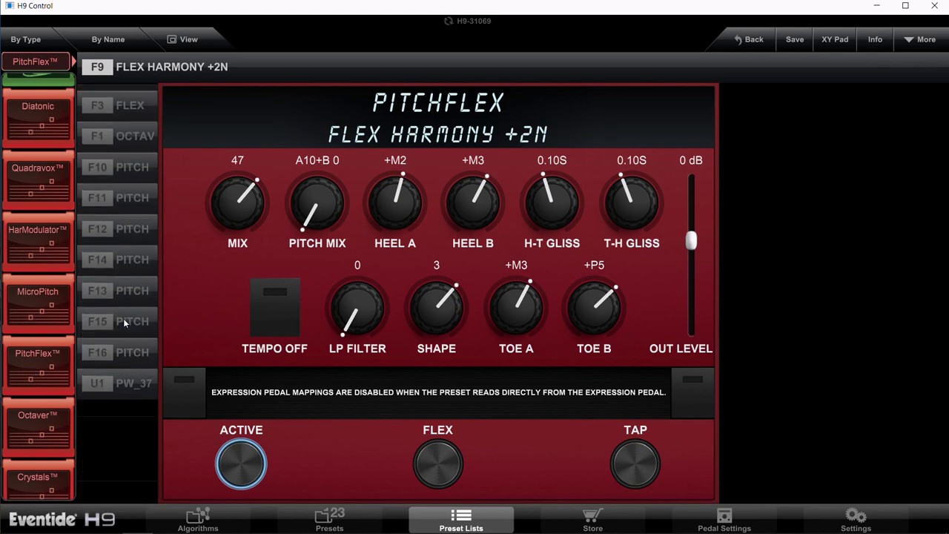
{"action": "left_click", "coordinate": [125, 379]}
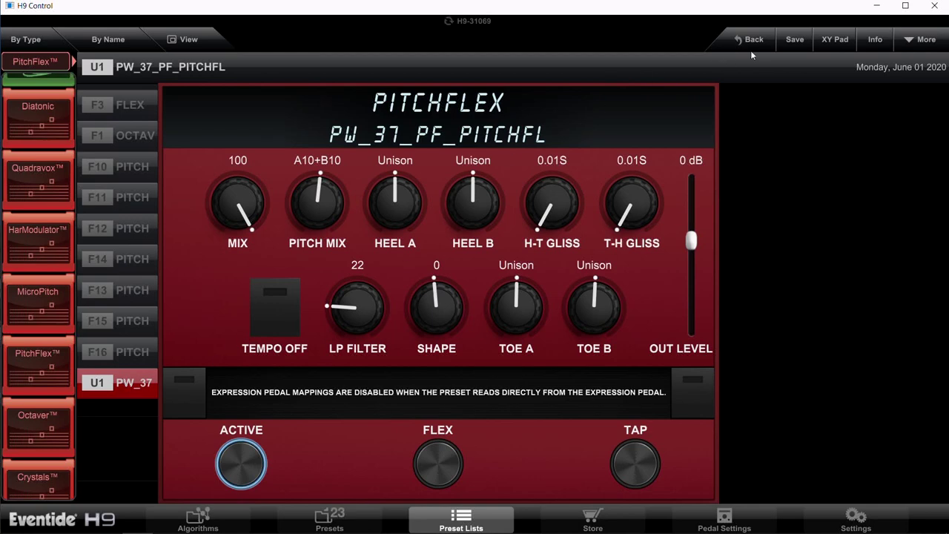
{"action": "left_click", "coordinate": [794, 40]}
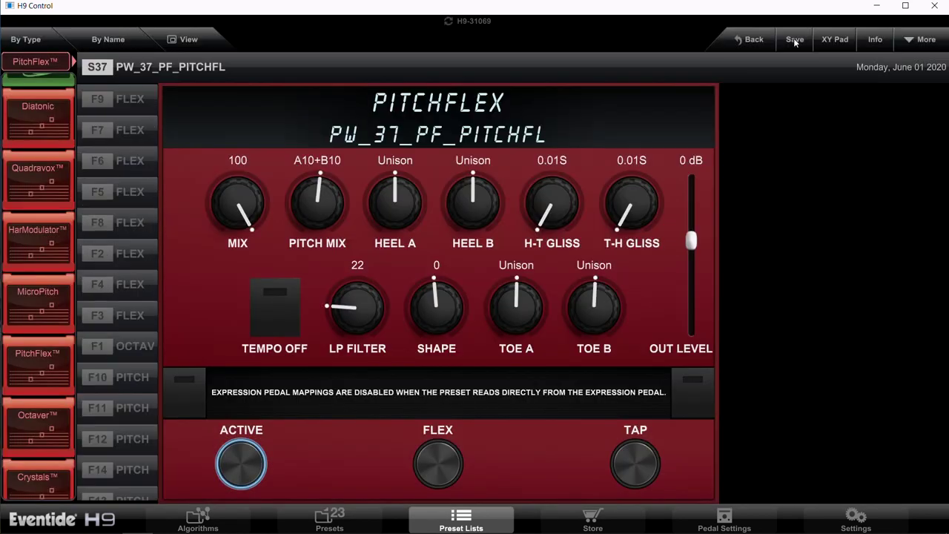
{"action": "left_click", "coordinate": [747, 39]}
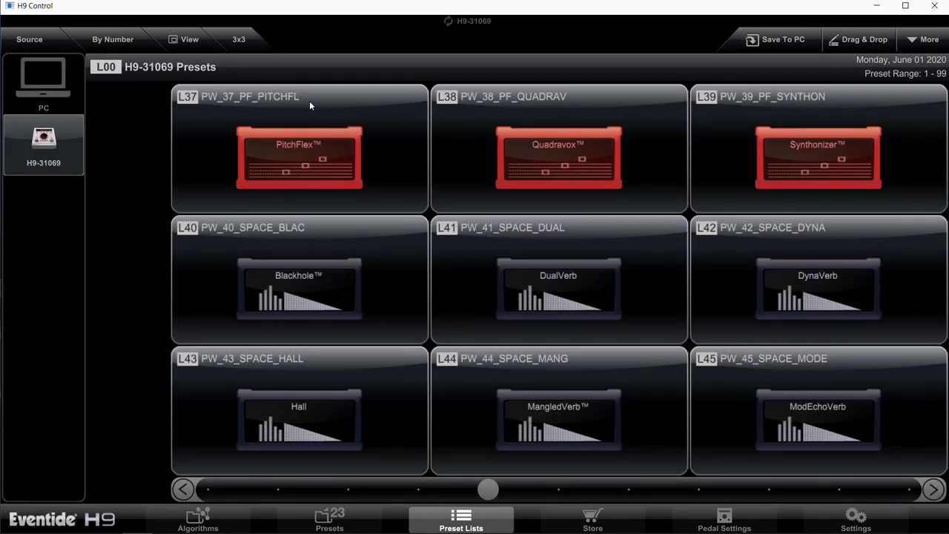
{"action": "left_click", "coordinate": [309, 101]}
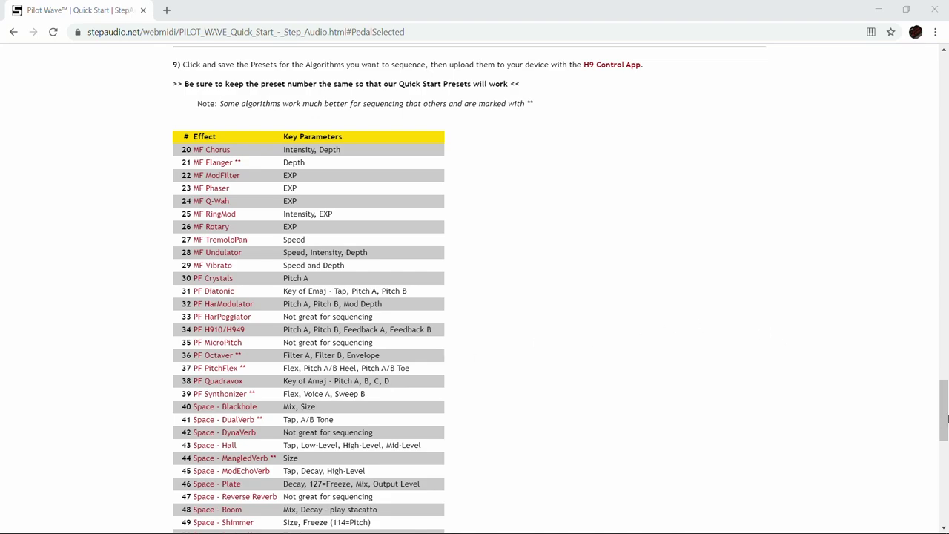
Go to the Pilot Wave Preset Programmer page via StepAudio Support
{"action": "left_click_drag", "start_coordinate": [944, 416], "coordinate": [928, 83]}
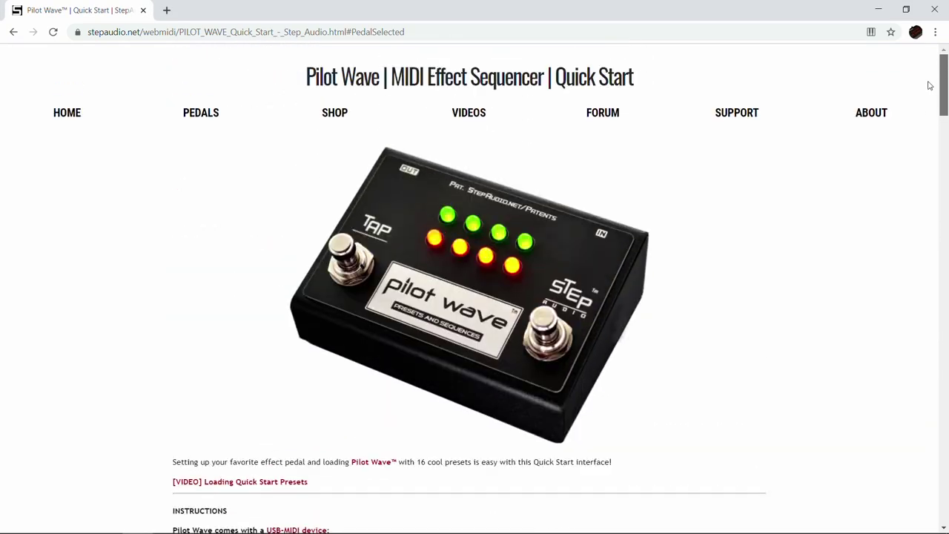
{"action": "left_click", "coordinate": [754, 122]}
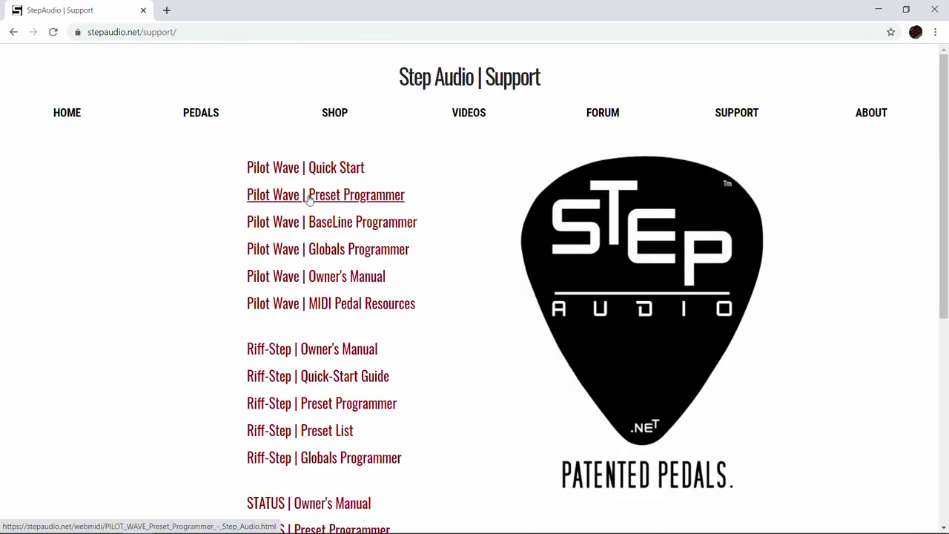
{"action": "left_click", "coordinate": [310, 200]}
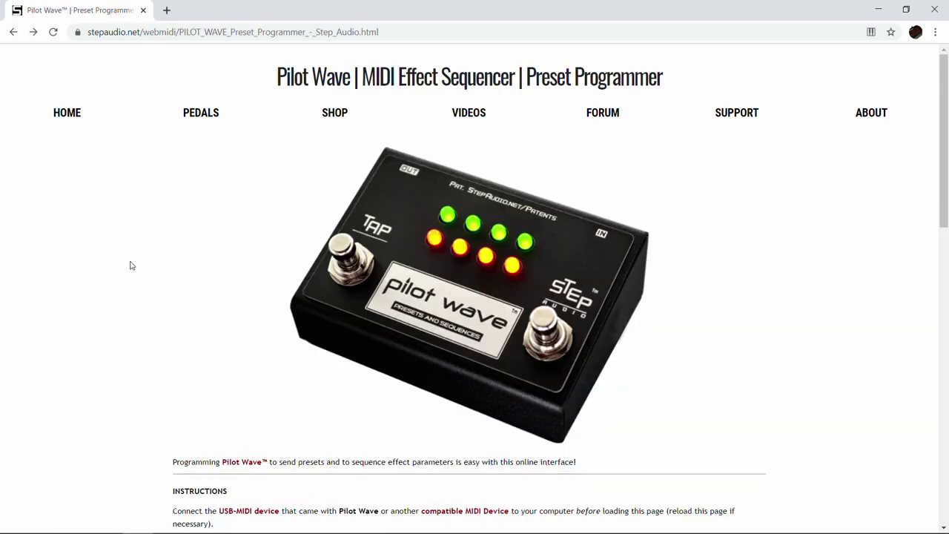
{"action": "scroll", "coordinate": [130, 266], "scroll_direction": "down", "scroll_amount": 8}
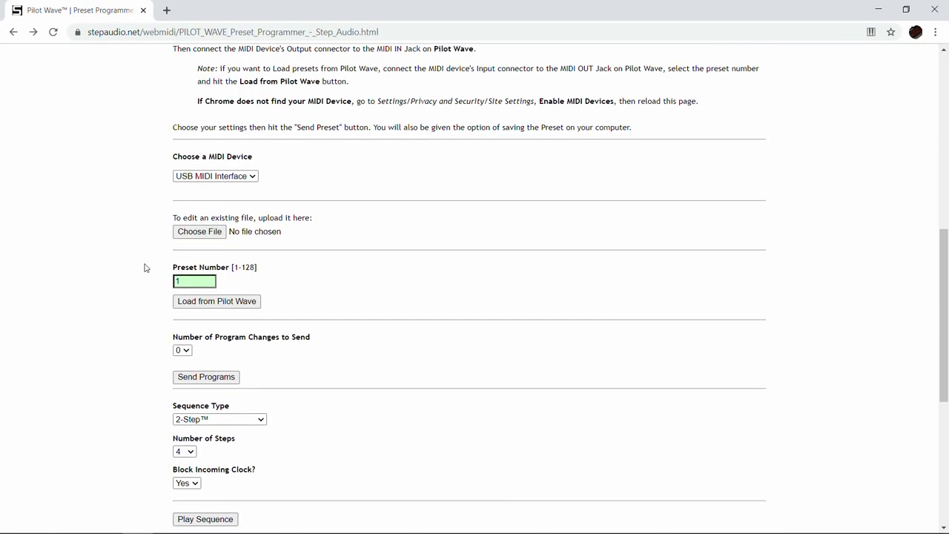
Leave the preset number at 1 and send one program change
{"action": "mouse_move", "coordinate": [211, 281]}
{"action": "left_click", "coordinate": [210, 279]}
{"action": "left_click", "coordinate": [210, 279]}
{"action": "left_click", "coordinate": [210, 284]}
{"action": "left_click", "coordinate": [211, 284]}
{"action": "scroll", "coordinate": [225, 278], "scroll_direction": "down", "scroll_amount": 3}
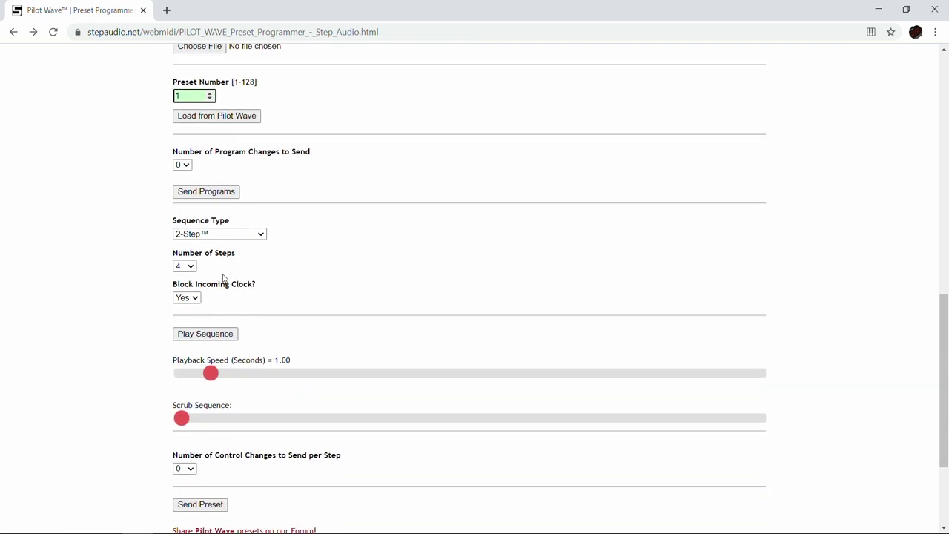
{"action": "left_click", "coordinate": [188, 169]}
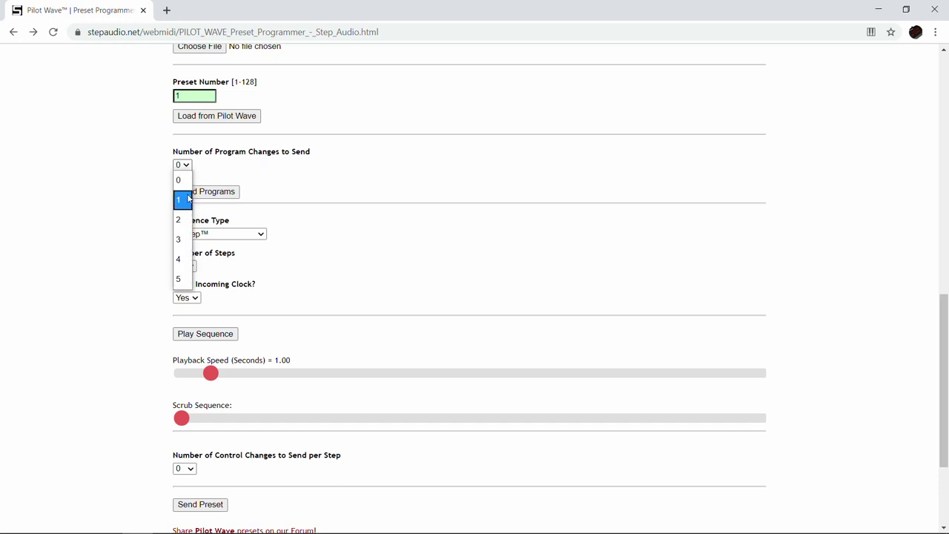
{"action": "left_click", "coordinate": [184, 199]}
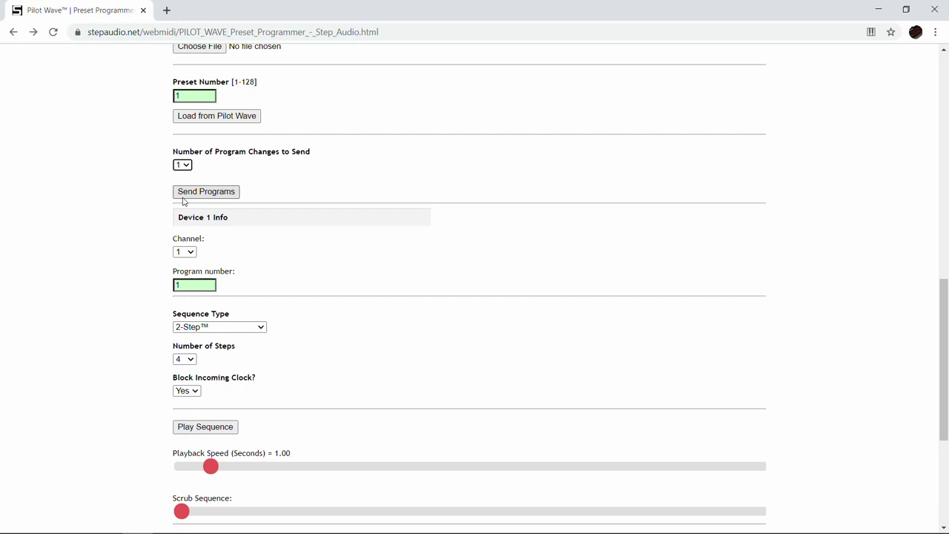
Set Device 1 to channel 14, program 37, labelled 'PitchFactor | PitchFlex | 37'
{"action": "left_click", "coordinate": [189, 253]}
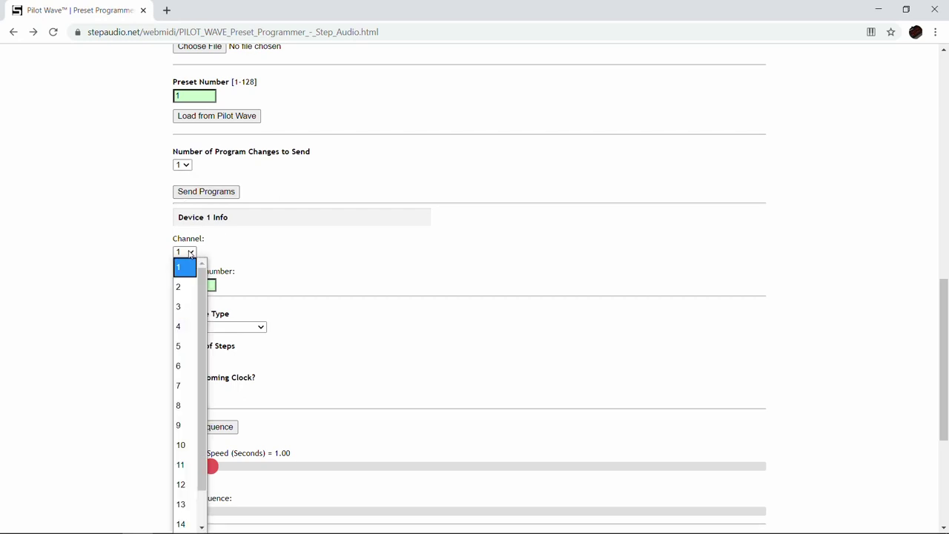
{"action": "left_click", "coordinate": [183, 524]}
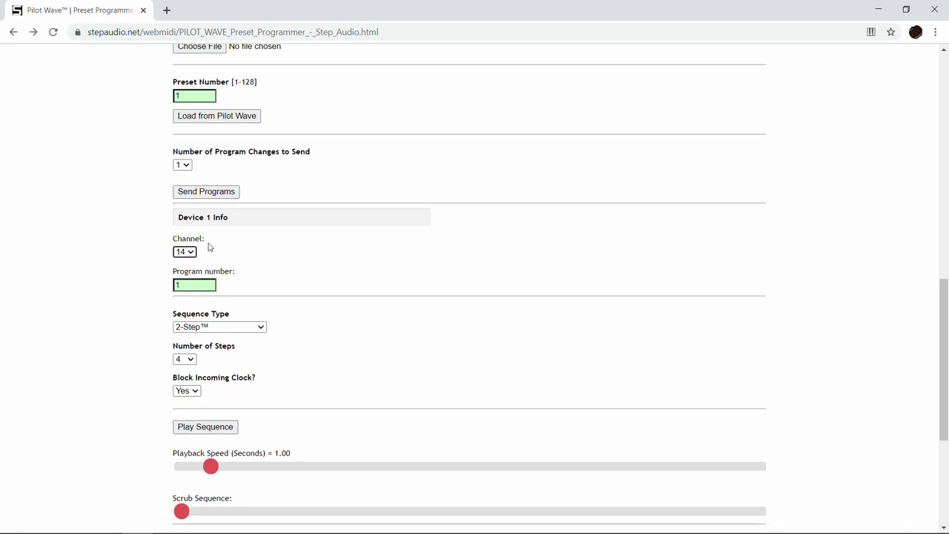
{"action": "double_click", "coordinate": [199, 286]}
{"action": "type", "text": "37"}
{"action": "left_click", "coordinate": [286, 269]}
{"action": "left_click_drag", "start_coordinate": [244, 214], "coordinate": [134, 215]}
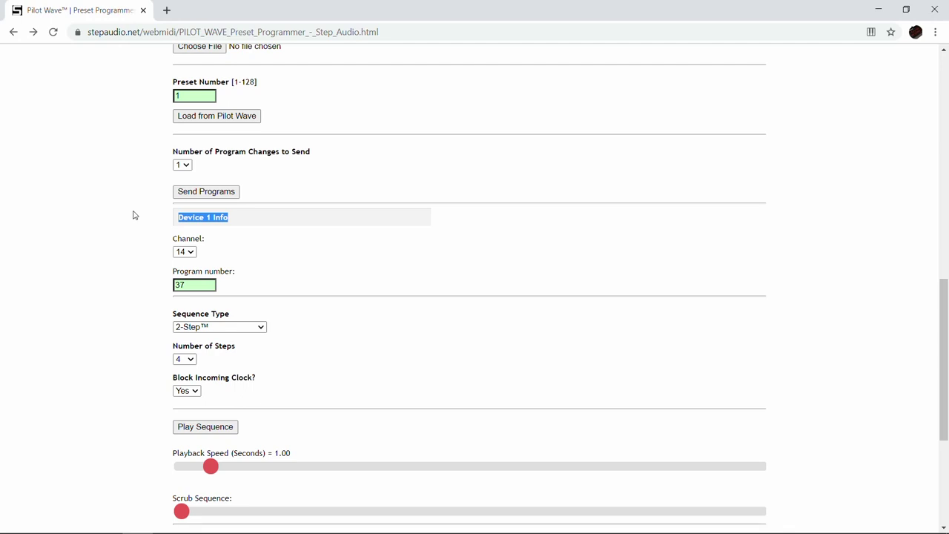
{"action": "type", "text": "PitchFactor | PitchFlex | 37"}
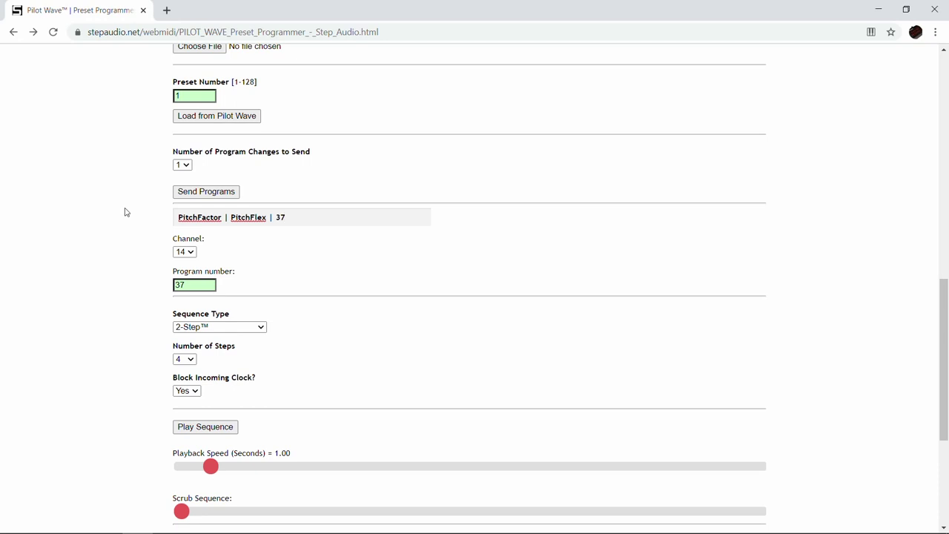
Choose Tap Tempo as the sequence type, keeping 4 steps, 1 measure, 120 bpm
{"action": "scroll", "coordinate": [124, 212], "scroll_direction": "down", "scroll_amount": 3}
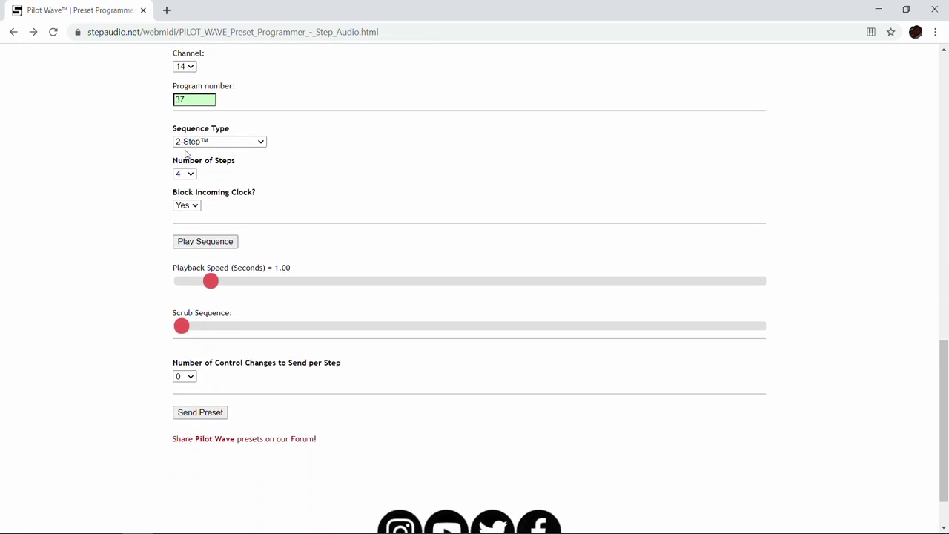
{"action": "left_click", "coordinate": [186, 147]}
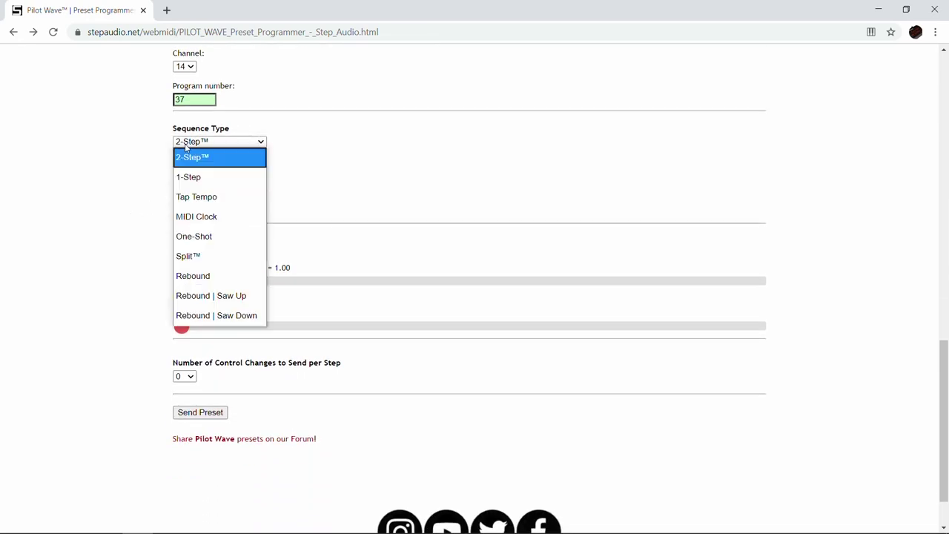
{"action": "left_click", "coordinate": [215, 201]}
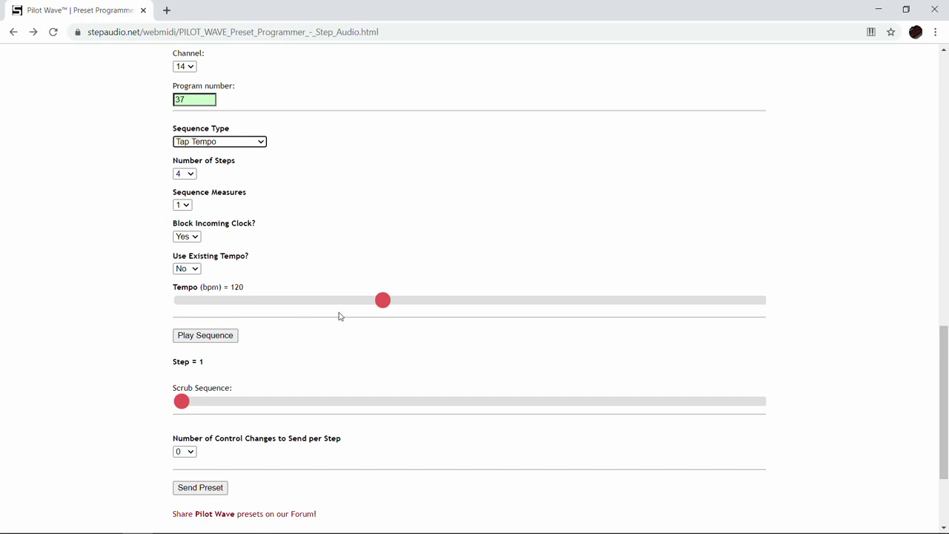
Lower the tempo to 80 bpm and send 2 control changes per step
{"action": "left_click_drag", "start_coordinate": [384, 304], "coordinate": [298, 308]}
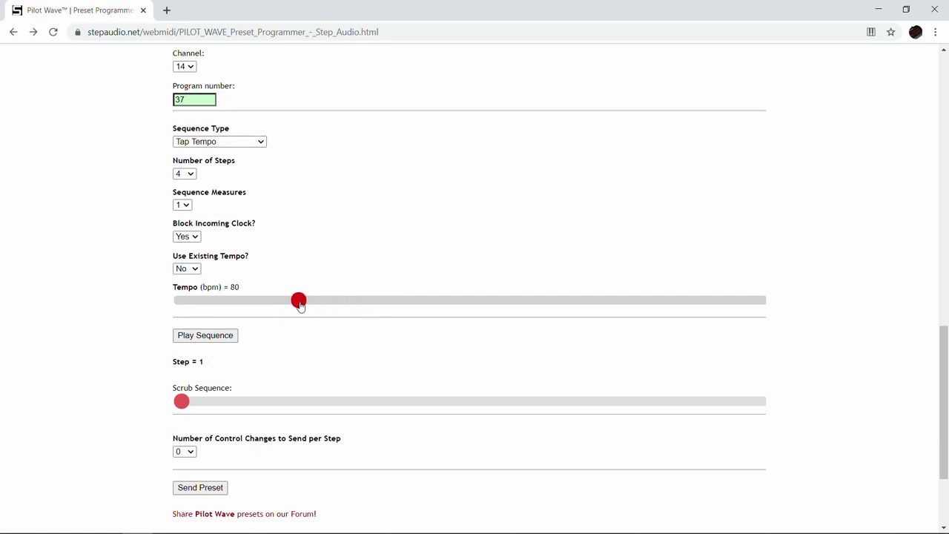
{"action": "scroll", "coordinate": [227, 326], "scroll_direction": "down", "scroll_amount": 2}
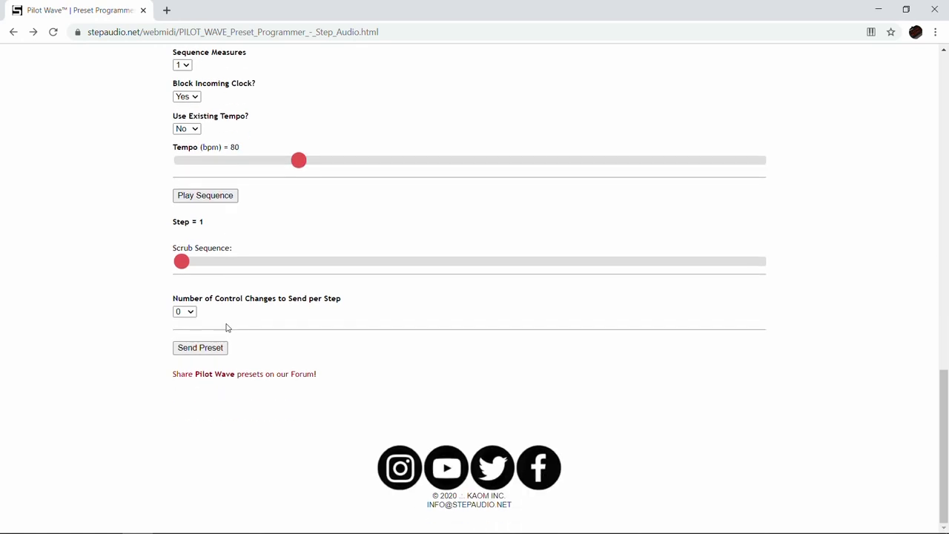
{"action": "left_click", "coordinate": [190, 312]}
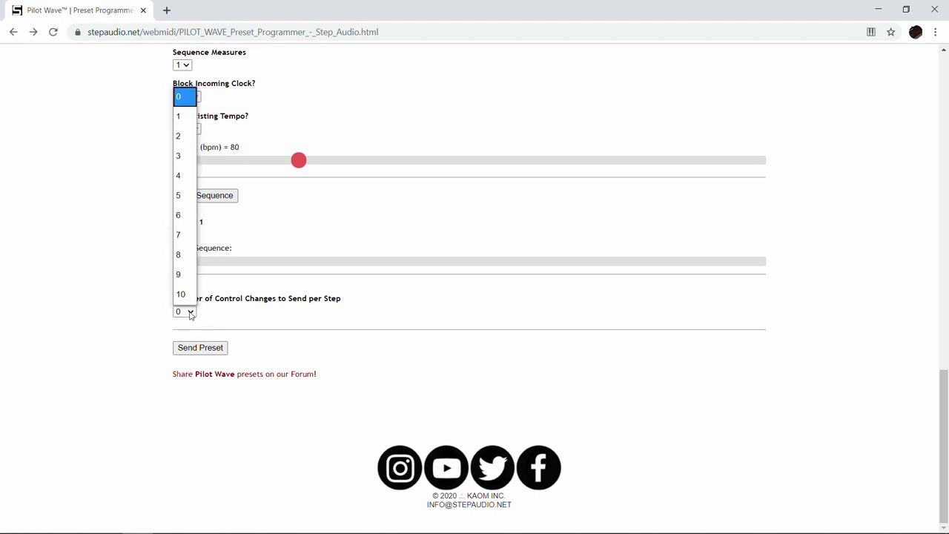
{"action": "left_click", "coordinate": [184, 137]}
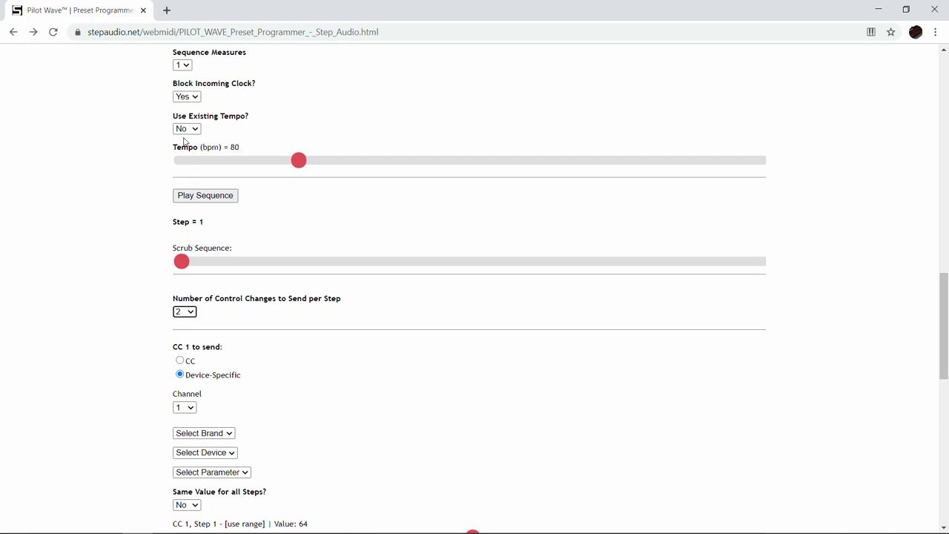
Set CC 1 to MIDI channel 14 with Eventide as the brand
{"action": "scroll", "coordinate": [154, 165], "scroll_direction": "down", "scroll_amount": 2}
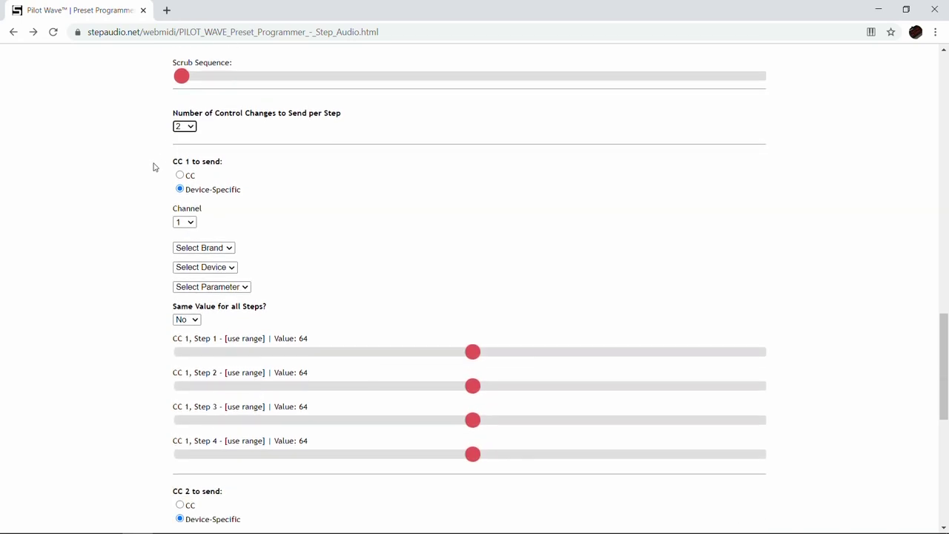
{"action": "scroll", "coordinate": [154, 166], "scroll_direction": "down", "scroll_amount": 1}
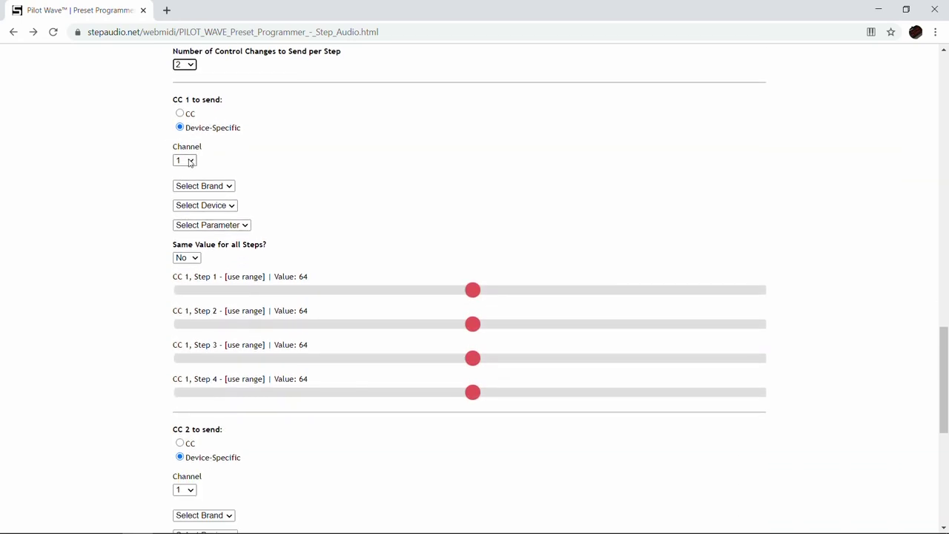
{"action": "left_click", "coordinate": [190, 162]}
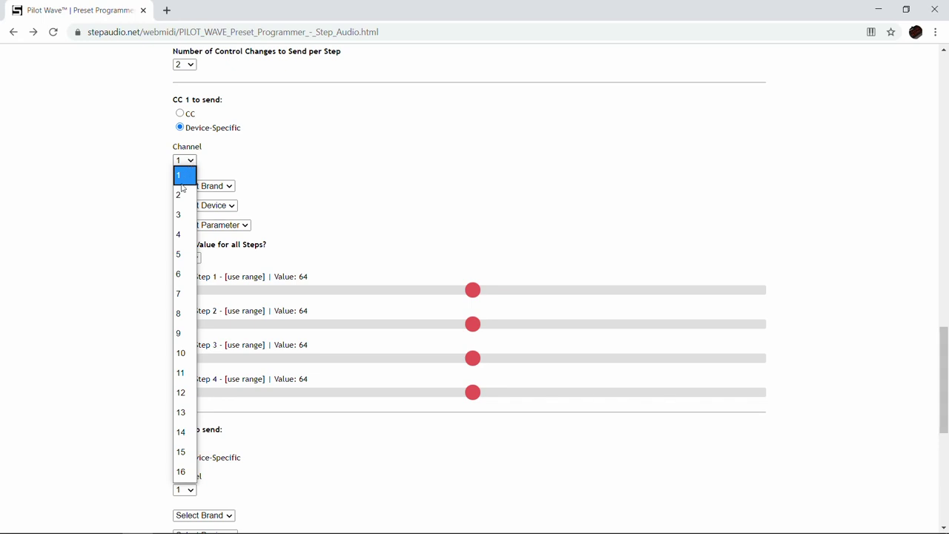
{"action": "left_click", "coordinate": [184, 430]}
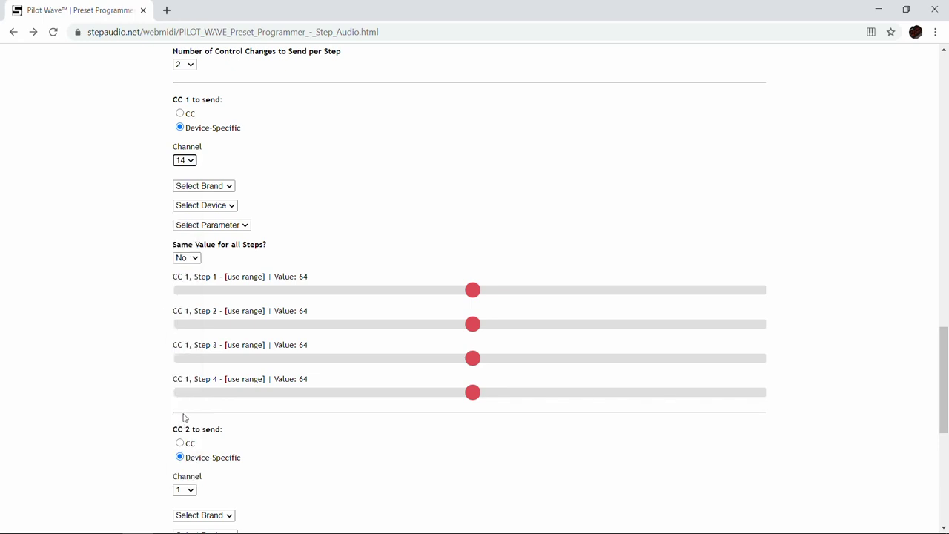
{"action": "left_click", "coordinate": [214, 187]}
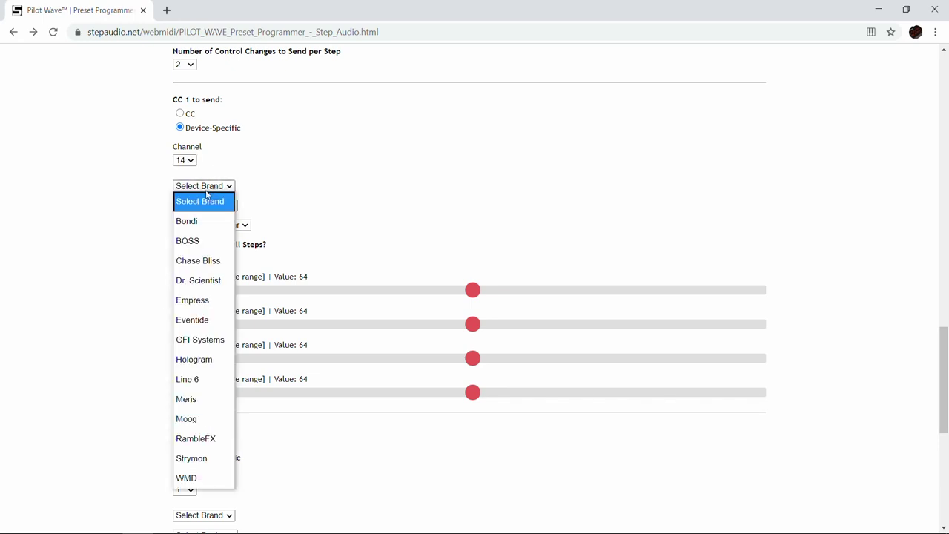
{"action": "left_click", "coordinate": [190, 325]}
Target CC 1 at the PF PitchFlex's Pitch A - Heel [0-127] parameter
{"action": "left_click", "coordinate": [223, 207]}
{"action": "scroll", "coordinate": [210, 304], "scroll_direction": "down", "scroll_amount": 3}
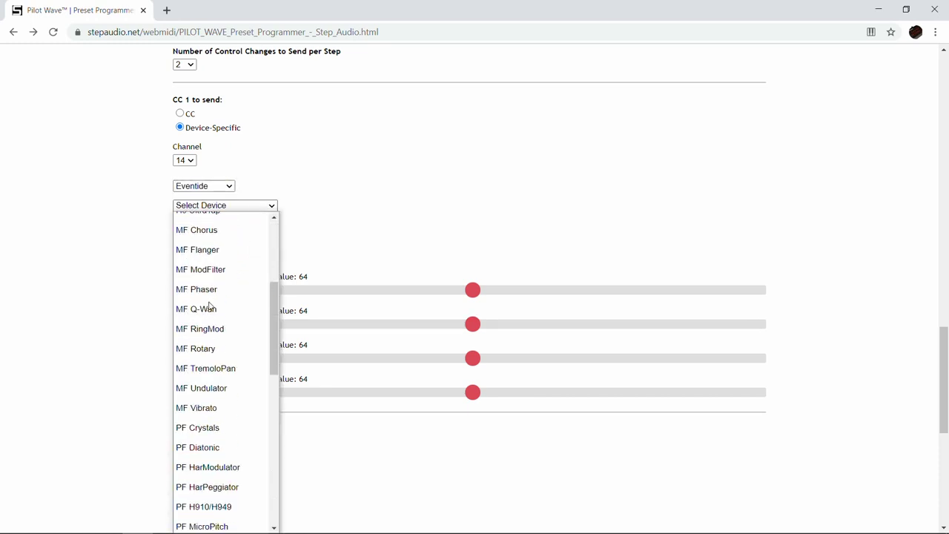
{"action": "scroll", "coordinate": [210, 305], "scroll_direction": "down", "scroll_amount": 2}
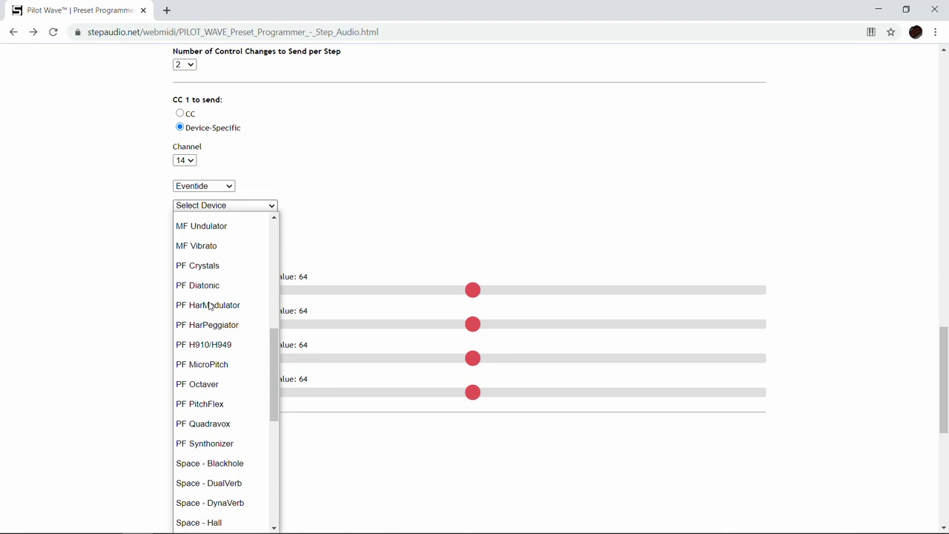
{"action": "left_click", "coordinate": [211, 405]}
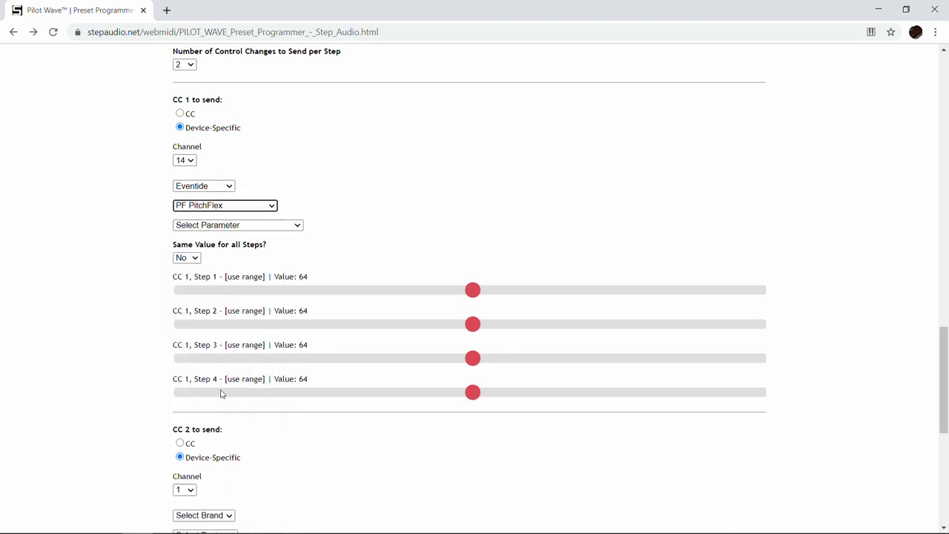
{"action": "left_click", "coordinate": [235, 225]}
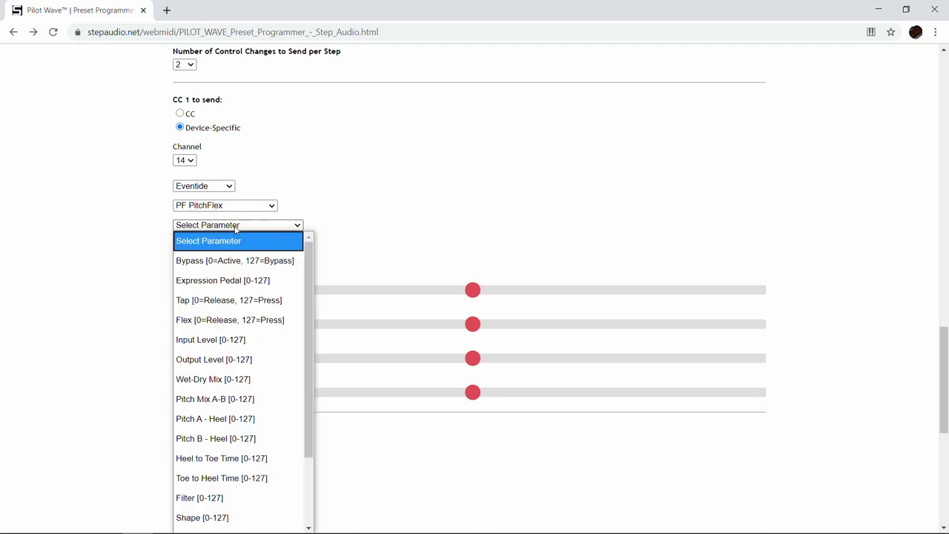
{"action": "left_click", "coordinate": [220, 421]}
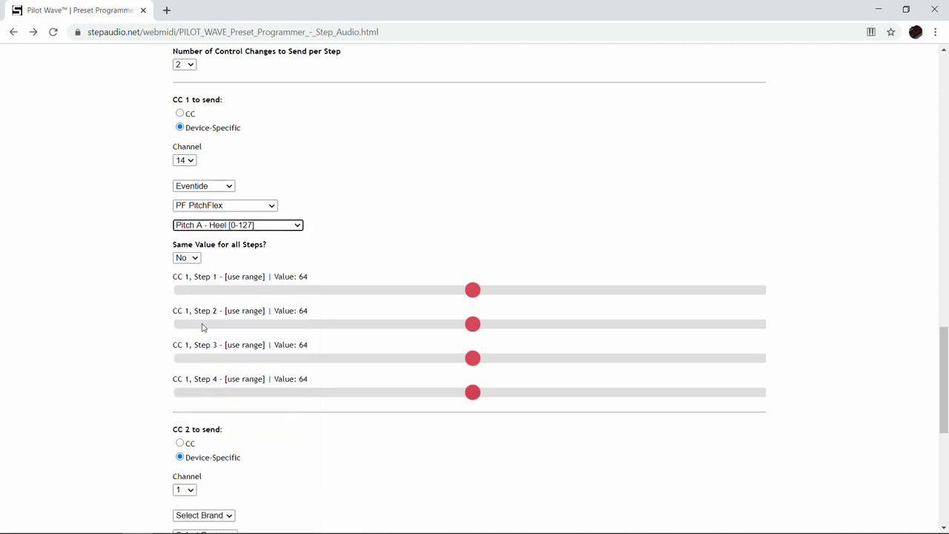
Set CC 2 to MIDI channel 14 with Eventide as the brand
{"action": "scroll", "coordinate": [146, 253], "scroll_direction": "down", "scroll_amount": 3}
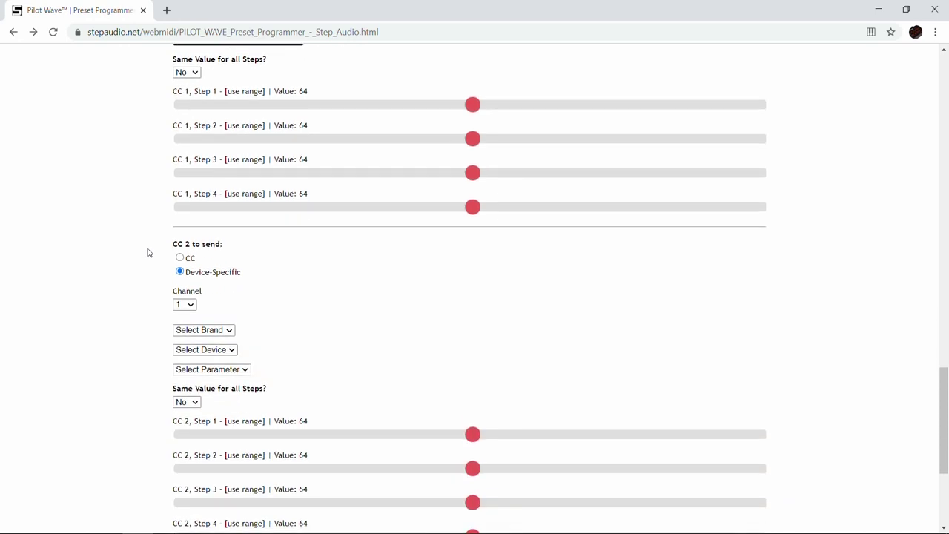
{"action": "scroll", "coordinate": [148, 258], "scroll_direction": "down", "scroll_amount": 1}
{"action": "scroll", "coordinate": [180, 262], "scroll_direction": "down", "scroll_amount": 1}
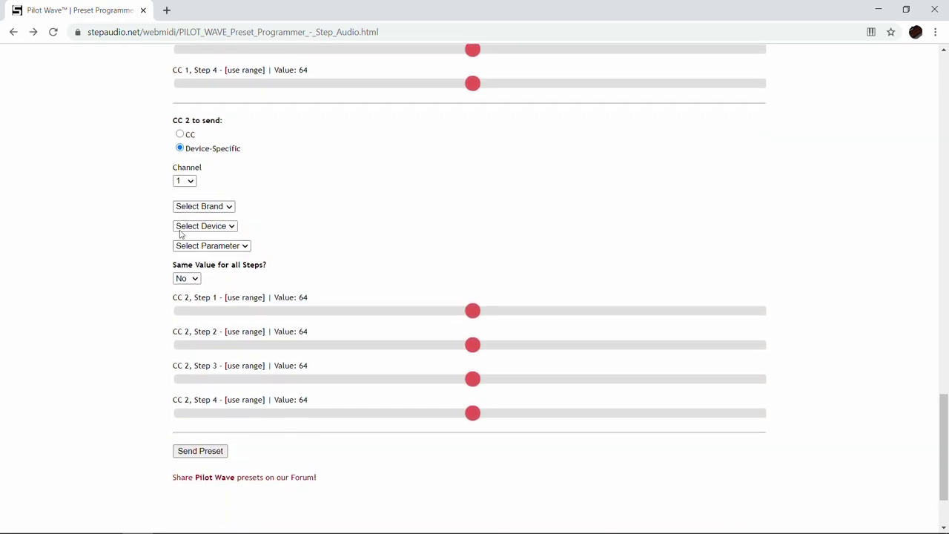
{"action": "left_click", "coordinate": [190, 183]}
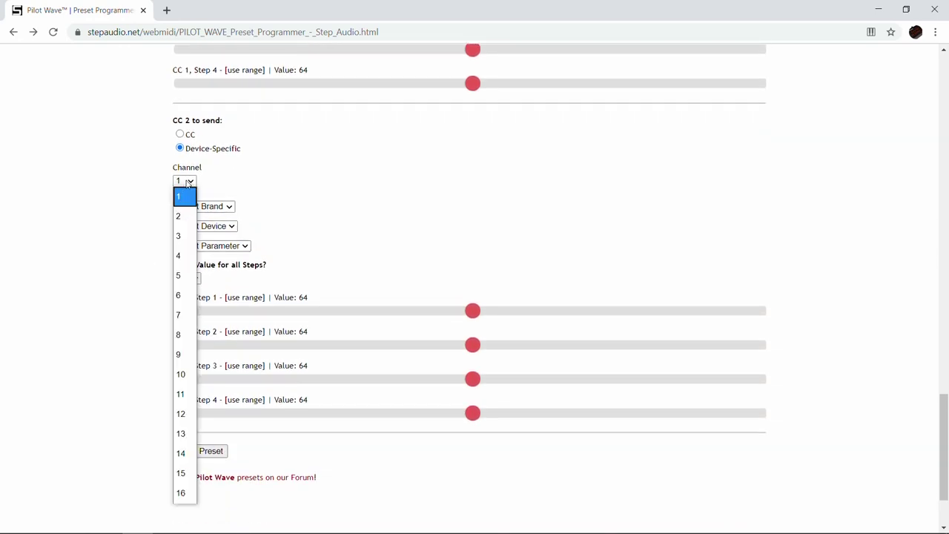
{"action": "left_click", "coordinate": [183, 452]}
{"action": "left_click", "coordinate": [219, 208]}
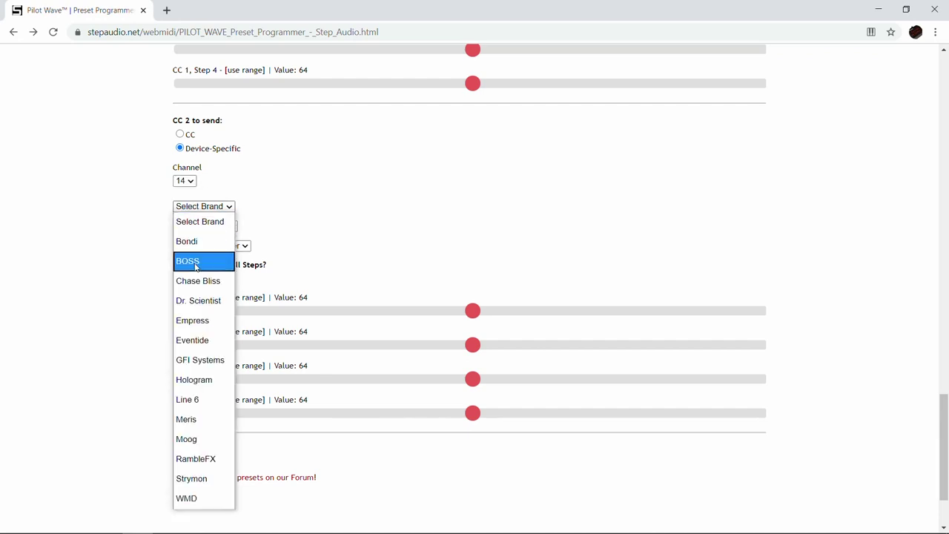
{"action": "left_click", "coordinate": [199, 341]}
Choose PF PitchFlex as CC 2's device and Pitch B - Heel [0-127] as its parameter
{"action": "left_click", "coordinate": [207, 226]}
{"action": "scroll", "coordinate": [213, 340], "scroll_direction": "down", "scroll_amount": 5}
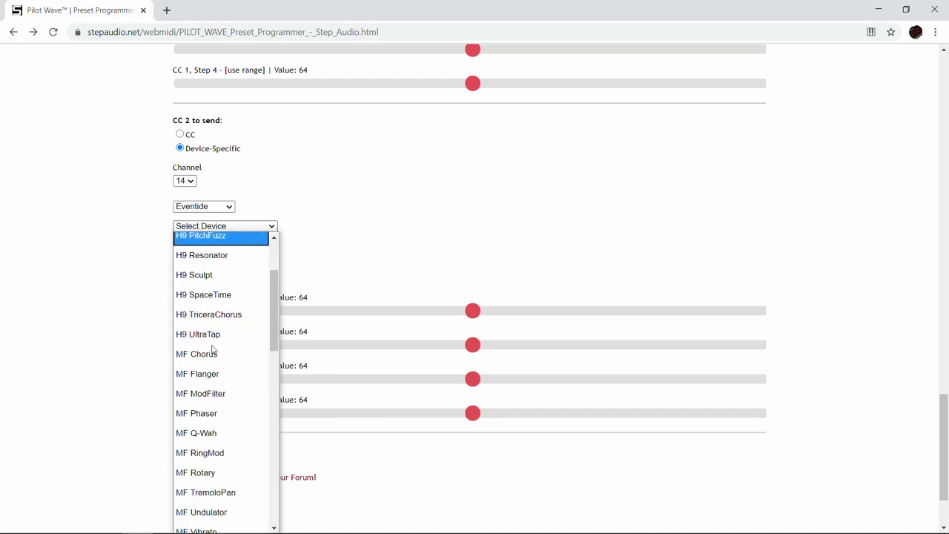
{"action": "left_click", "coordinate": [212, 304]}
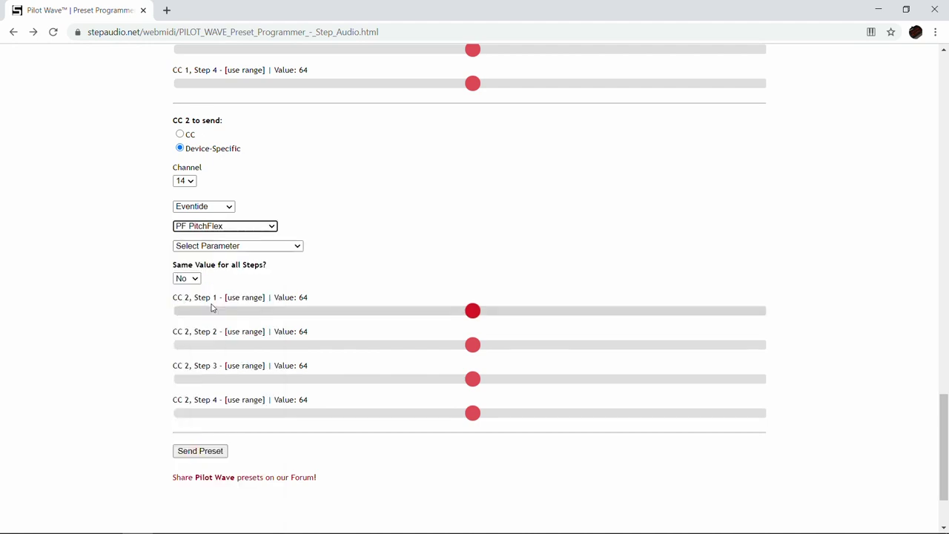
{"action": "left_click", "coordinate": [229, 249]}
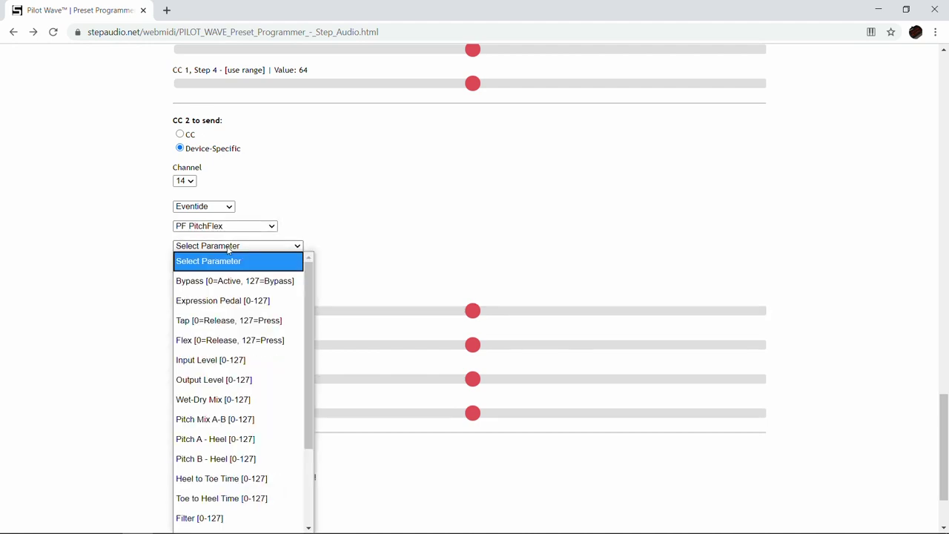
{"action": "left_click", "coordinate": [245, 459]}
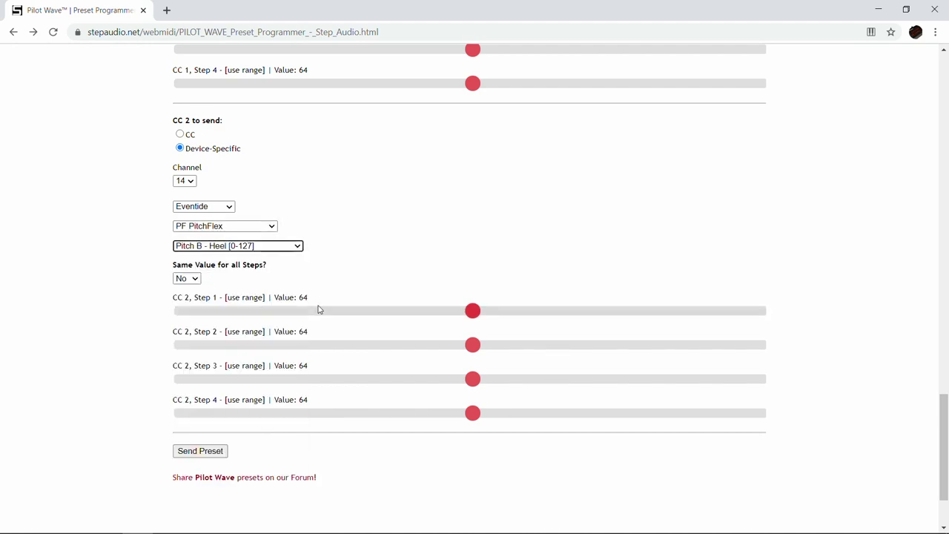
{"action": "scroll", "coordinate": [329, 284], "scroll_direction": "up", "scroll_amount": 4}
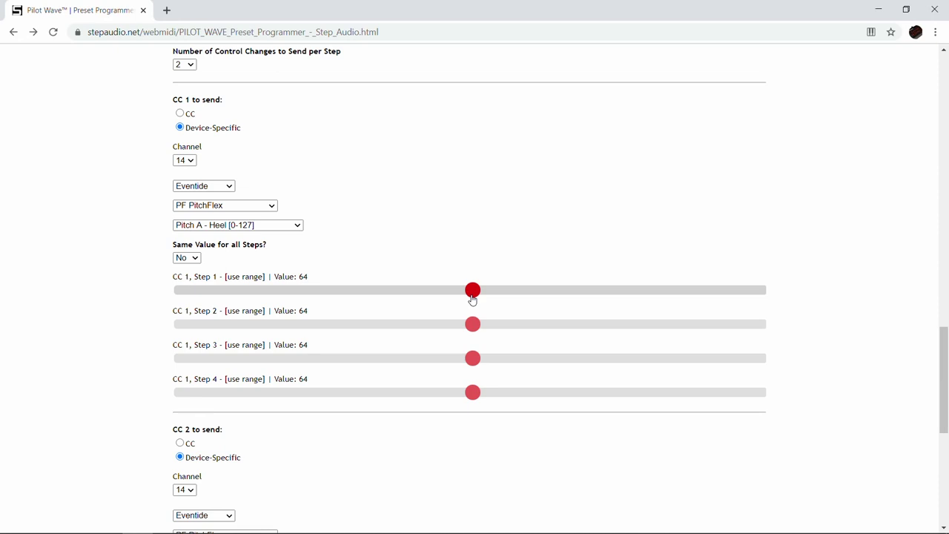
Drag CC 1's Step 1–4 sliders to 96, 33, 90 and 82
{"action": "left_click_drag", "start_coordinate": [472, 299], "coordinate": [619, 295]}
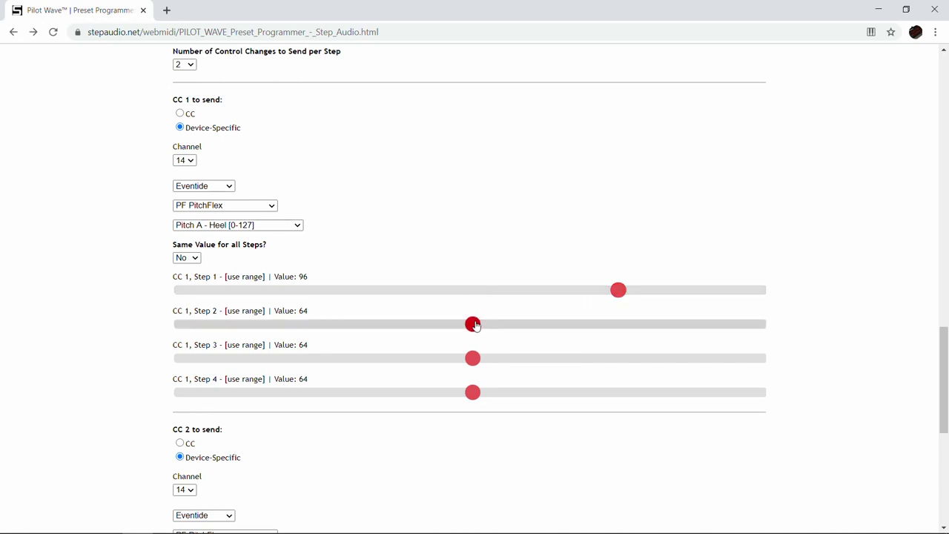
{"action": "left_click_drag", "start_coordinate": [475, 327], "coordinate": [334, 335]}
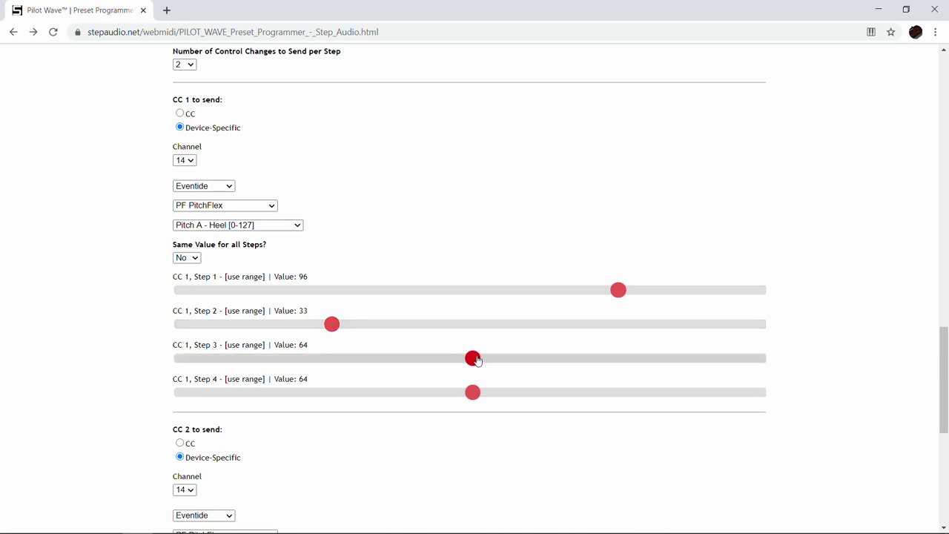
{"action": "left_click_drag", "start_coordinate": [477, 359], "coordinate": [592, 359]}
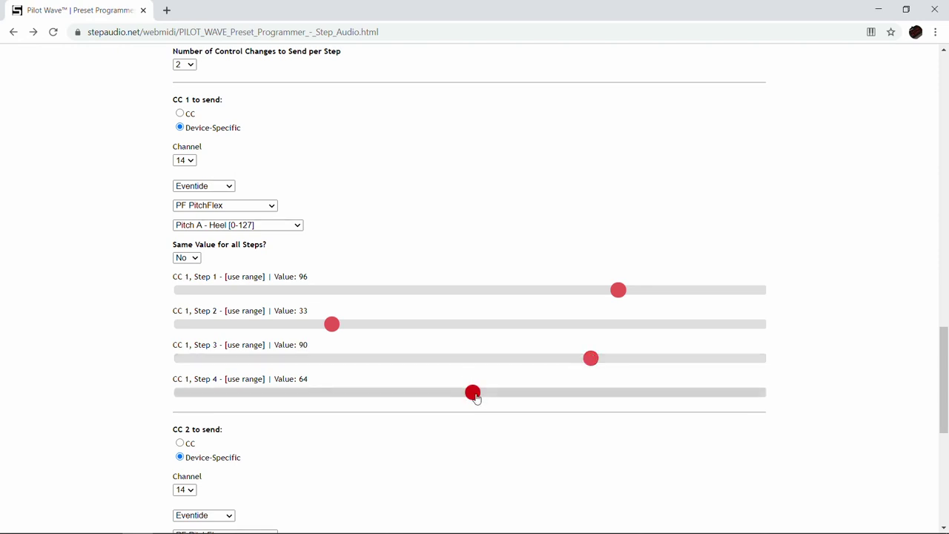
{"action": "left_click_drag", "start_coordinate": [476, 394], "coordinate": [555, 392]}
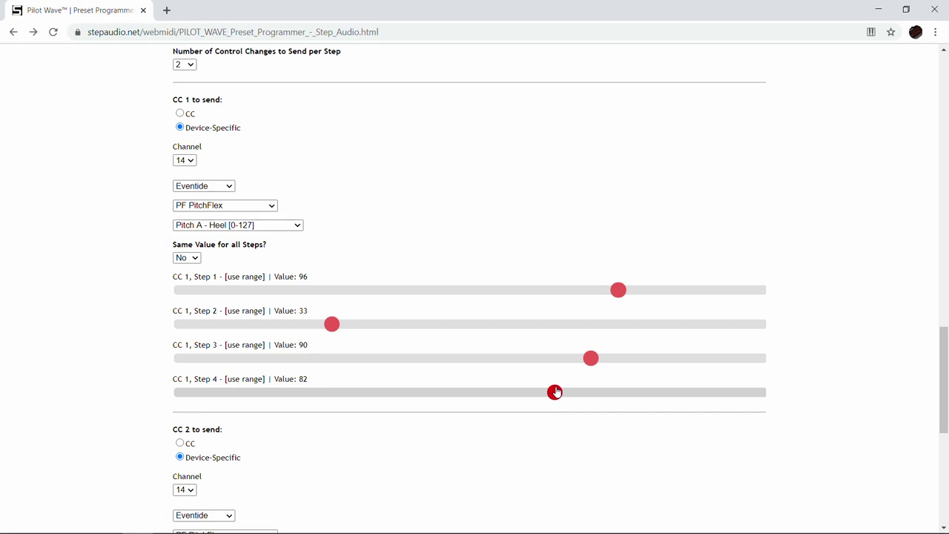
{"action": "left_click_drag", "start_coordinate": [555, 393], "coordinate": [555, 392]}
{"action": "scroll", "coordinate": [518, 315], "scroll_direction": "down", "scroll_amount": 4}
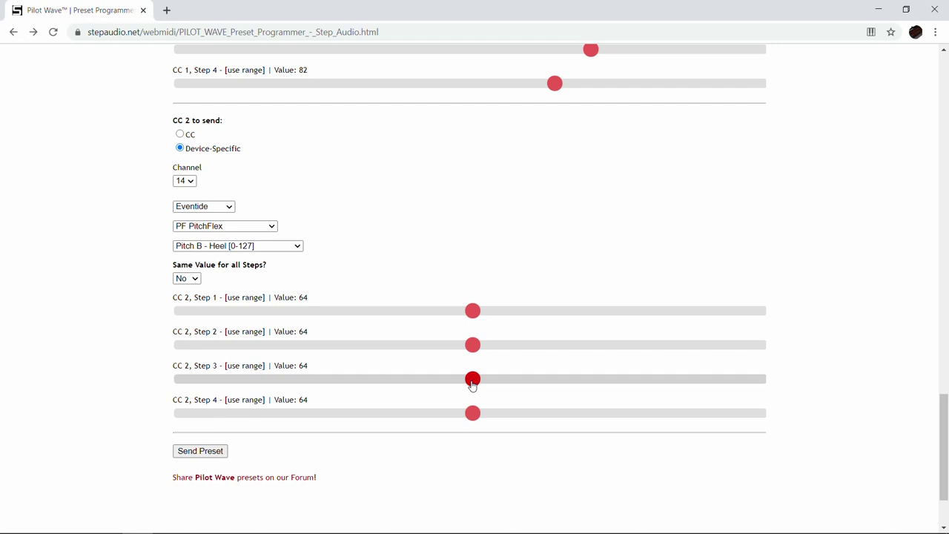
Lower CC 2's Step 3 slider to 59 and Step 4 to 52
{"action": "left_click_drag", "start_coordinate": [472, 382], "coordinate": [451, 392]}
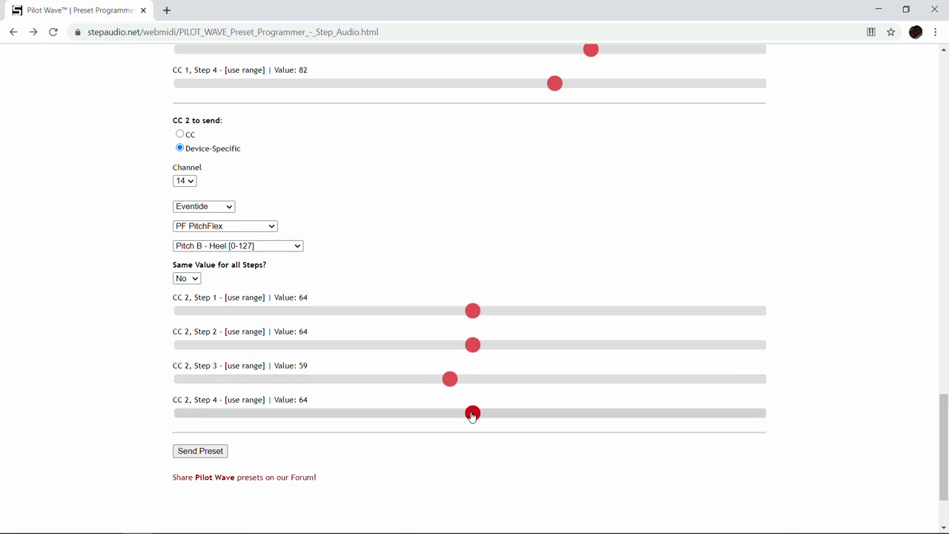
{"action": "left_click_drag", "start_coordinate": [472, 416], "coordinate": [419, 429]}
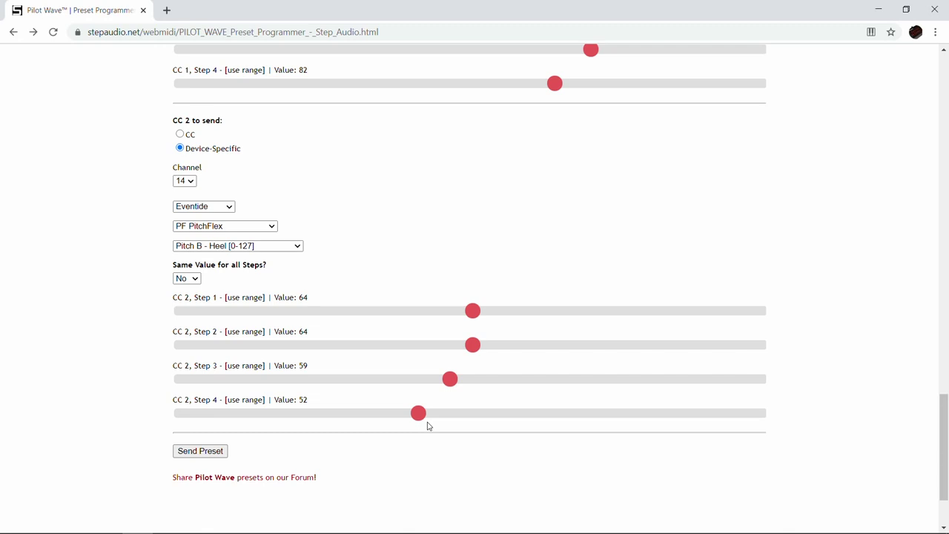
{"action": "scroll", "coordinate": [427, 424], "scroll_direction": "up", "scroll_amount": 8}
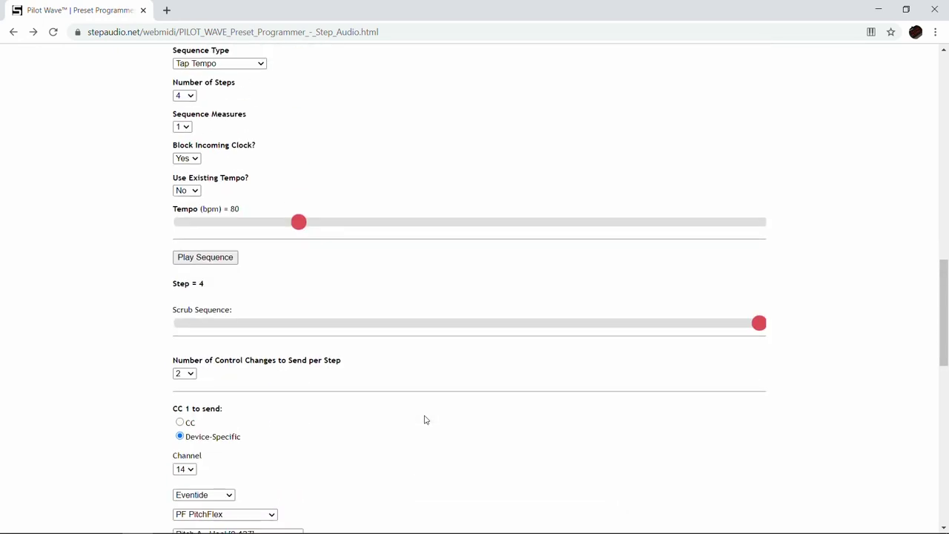
Play the 80 bpm sequence and scrub through its four steps to audition it
{"action": "left_click", "coordinate": [197, 259]}
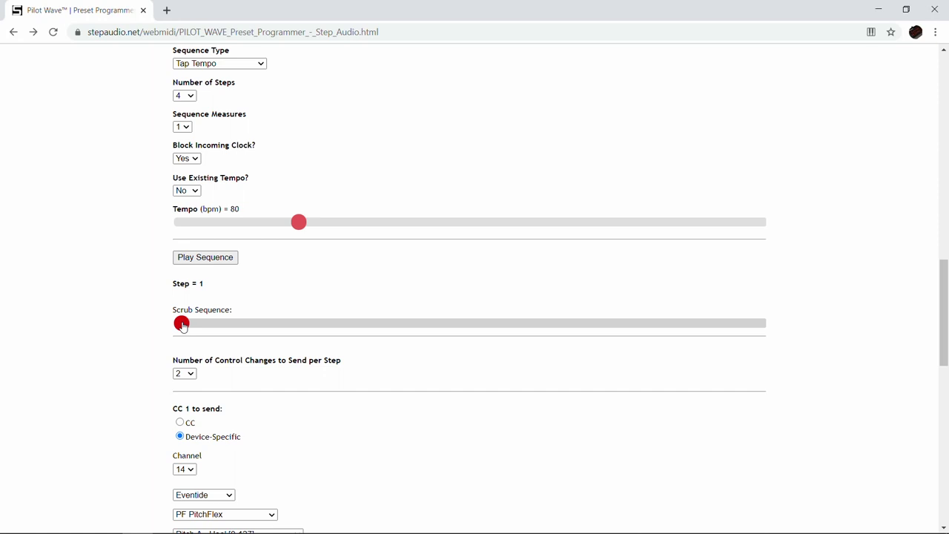
{"action": "left_click_drag", "start_coordinate": [182, 327], "coordinate": [151, 316]}
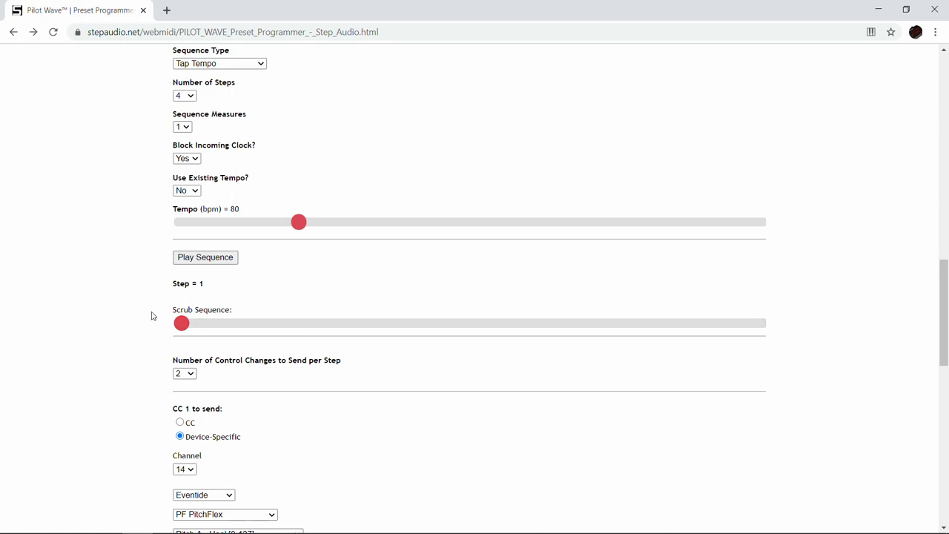
{"action": "scroll", "coordinate": [104, 298], "scroll_direction": "down", "scroll_amount": 8}
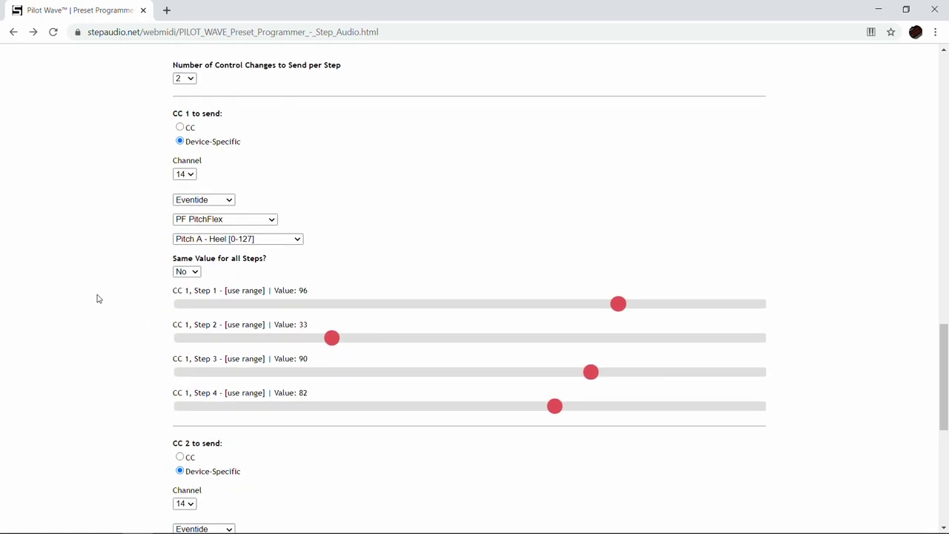
{"action": "scroll", "coordinate": [104, 312], "scroll_direction": "down", "scroll_amount": 3}
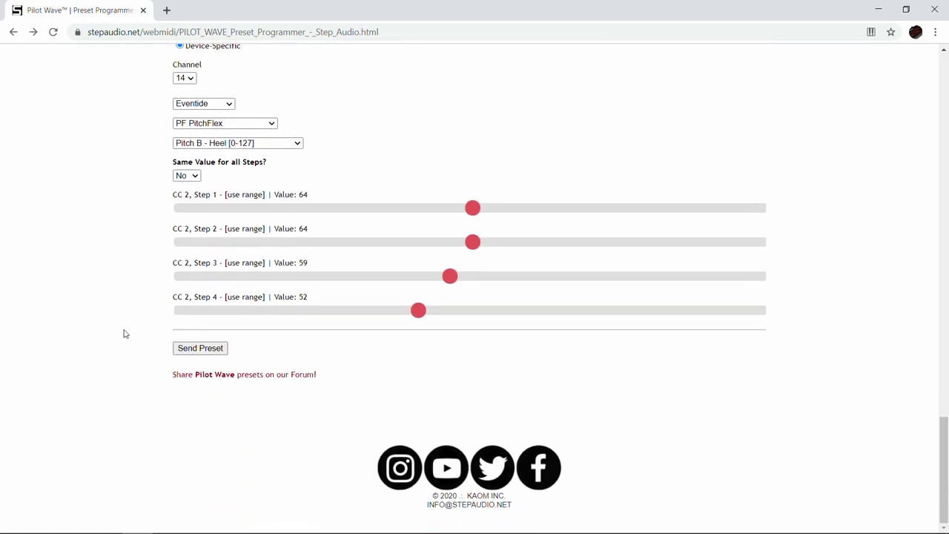
Send the preset and keep the default file name PILOT WAVE Preset 1.csv
{"action": "left_click", "coordinate": [191, 349]}
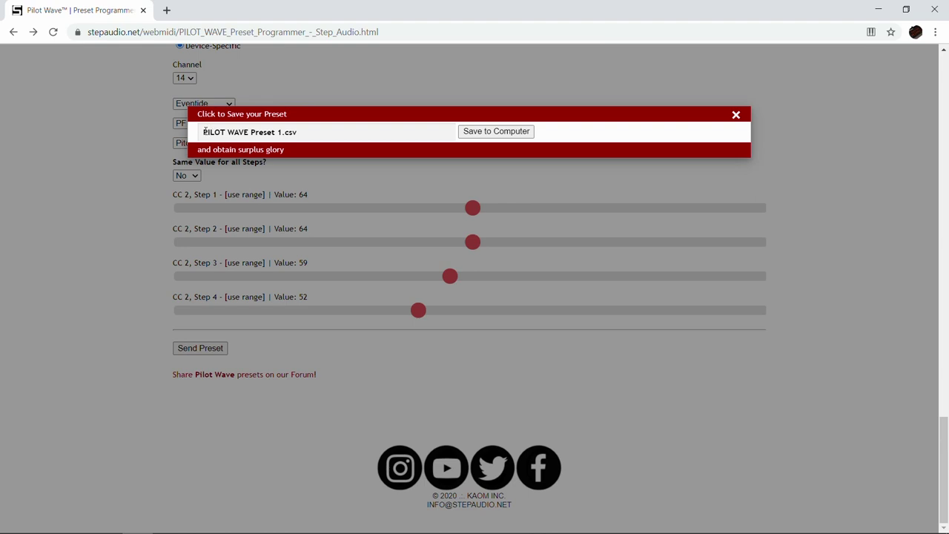
{"action": "left_click_drag", "start_coordinate": [204, 132], "coordinate": [333, 132]}
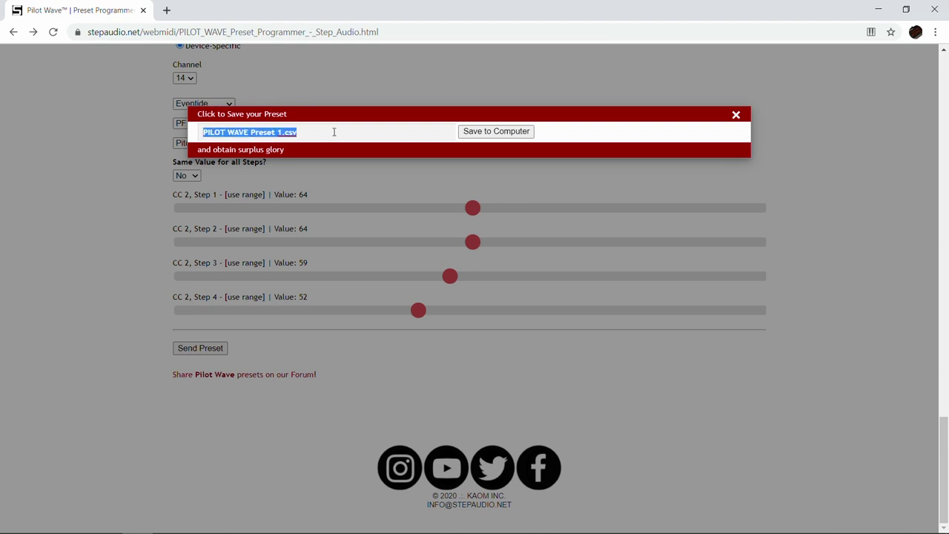
{"action": "left_click", "coordinate": [334, 132]}
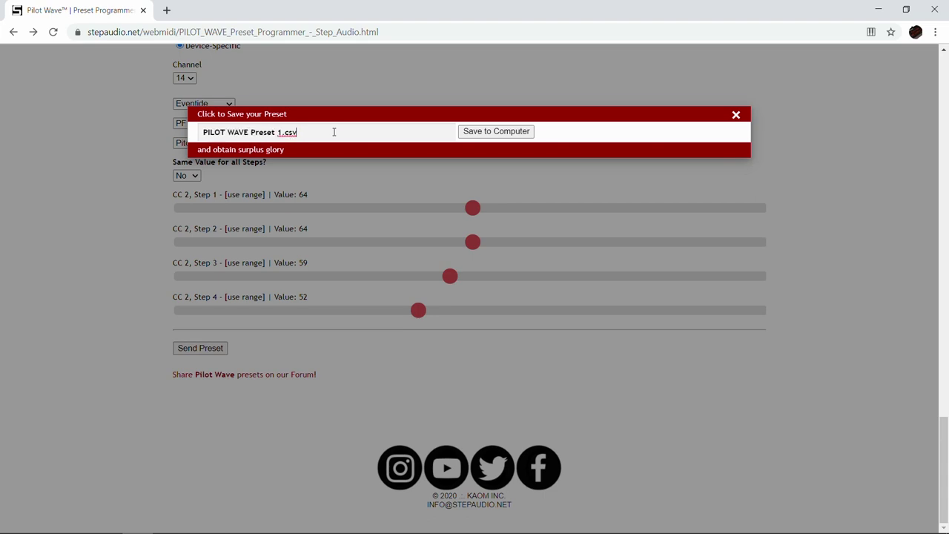